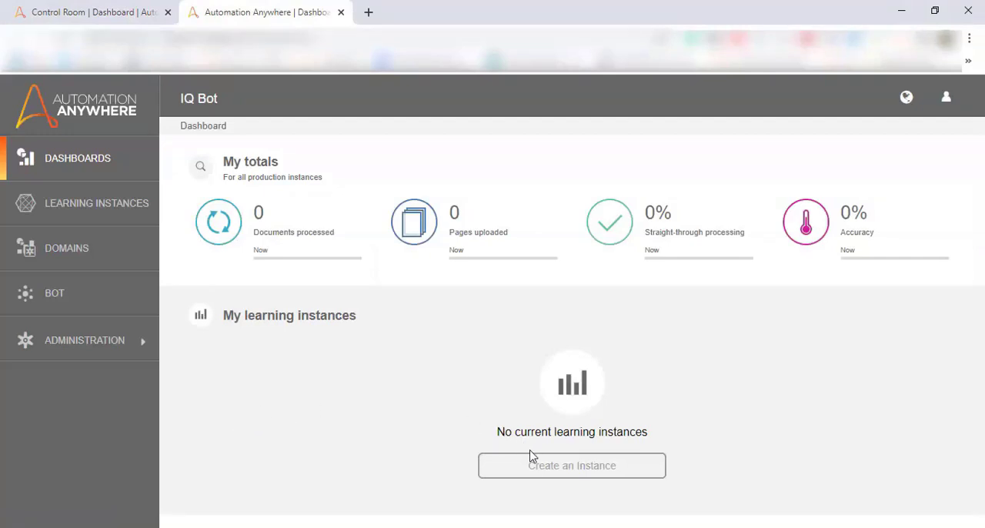
# Create a new learning instance and name it invoicevversion1.
pyautogui.click(71, 205)
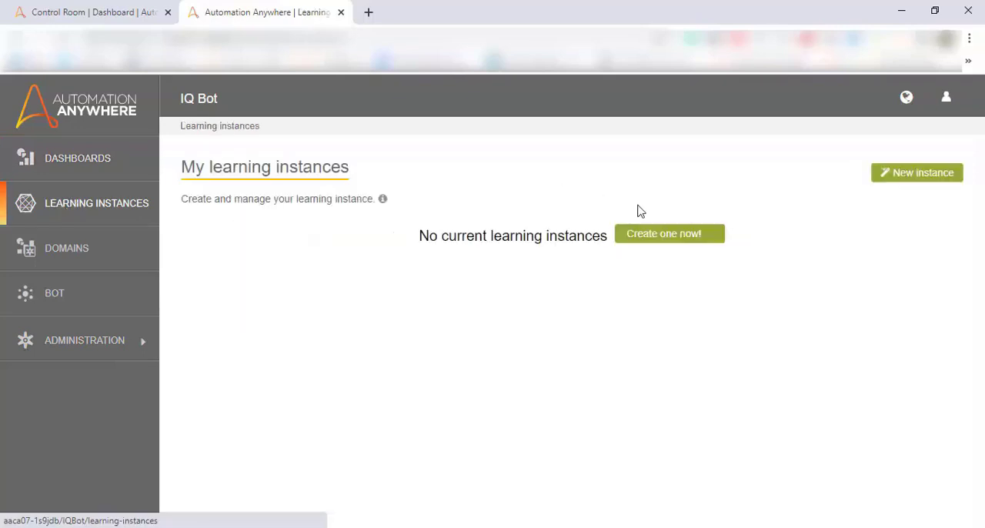
pyautogui.click(920, 174)
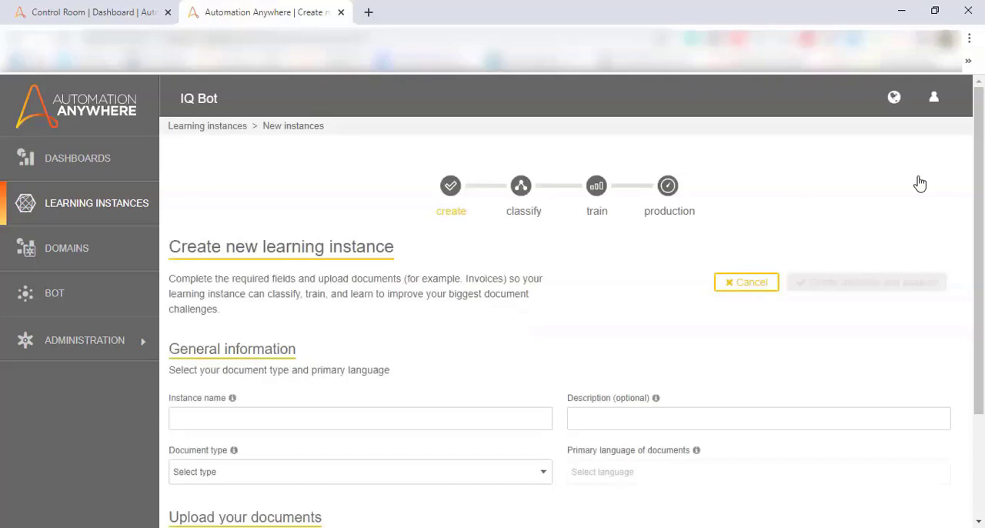
pyautogui.click(233, 415)
pyautogui.write('invoi')
pyautogui.write('cevv')
pyautogui.write('ersion1')
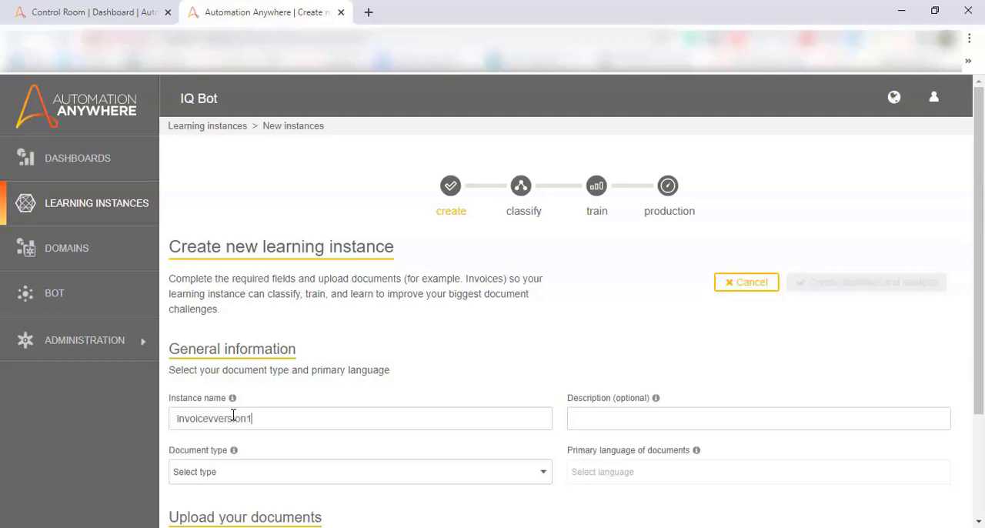
pyautogui.scroll(-1, 336, 414)
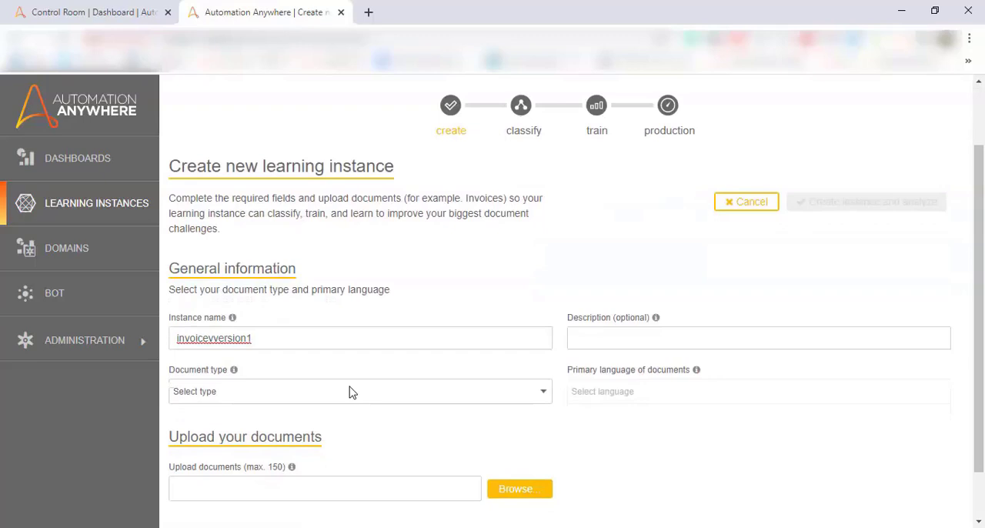
# Set the instance's document type to Invoices.
pyautogui.click(358, 393)
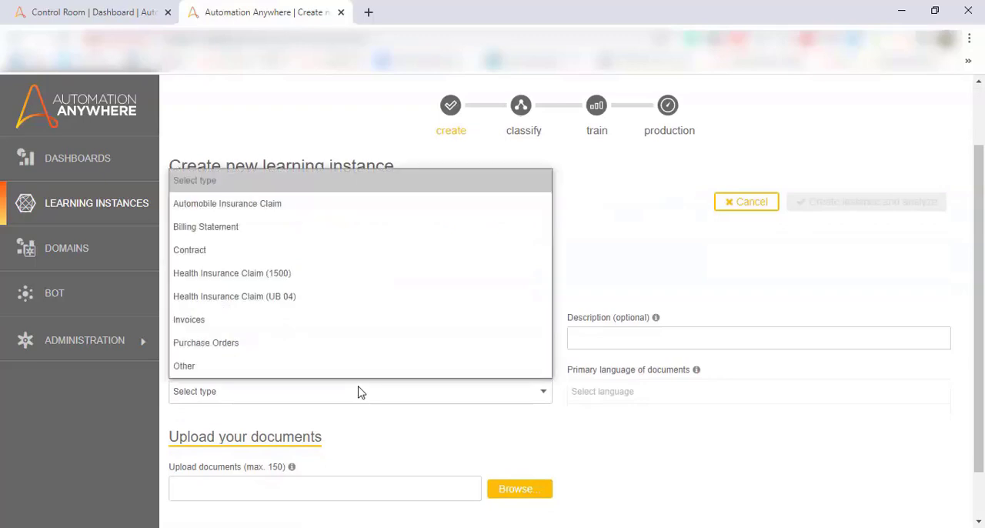
pyautogui.click(385, 319)
pyautogui.scroll(-1, 383, 330)
pyautogui.scroll(-1, 383, 330)
pyautogui.scroll(-1, 382, 330)
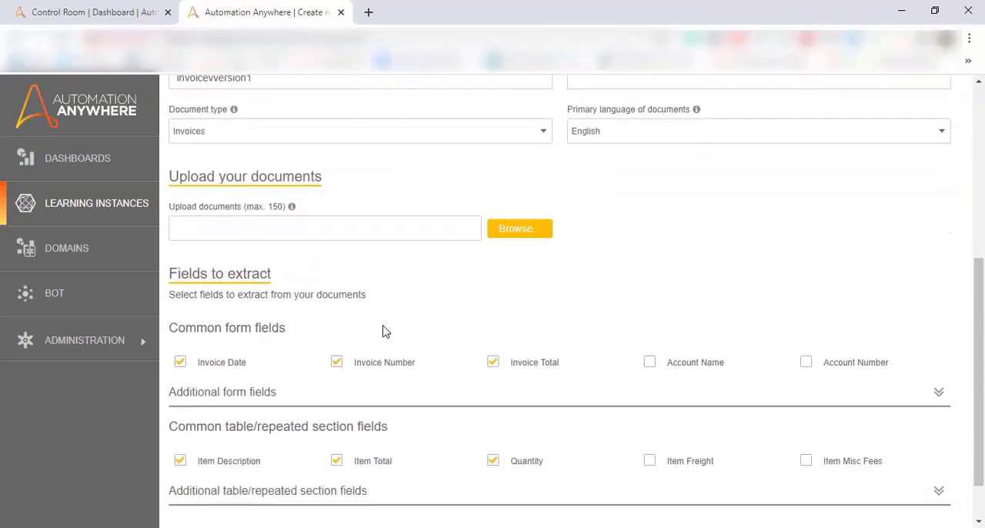
# Attach the five sample invoice PDFs to the new instance.
pyautogui.click(514, 242)
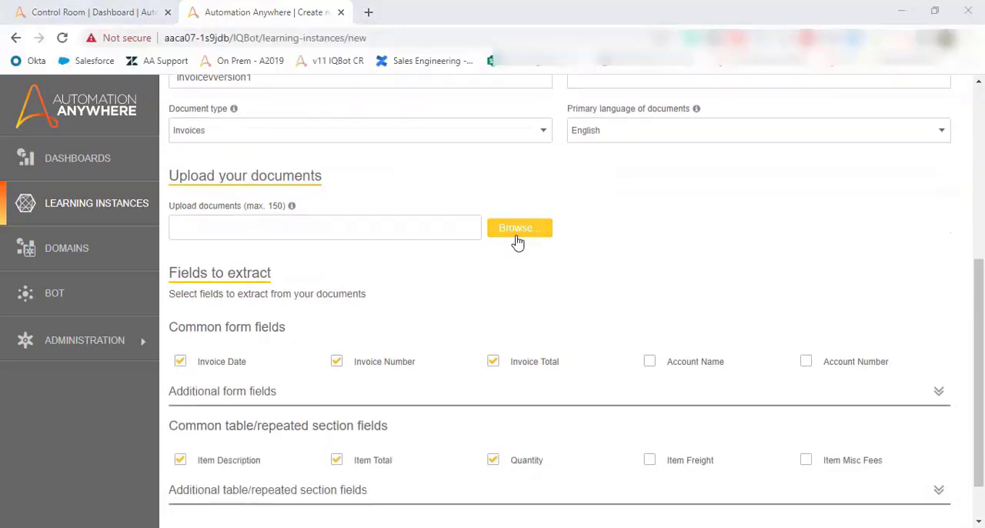
pyautogui.moveTo(220, 230); pyautogui.dragTo(225, 114)
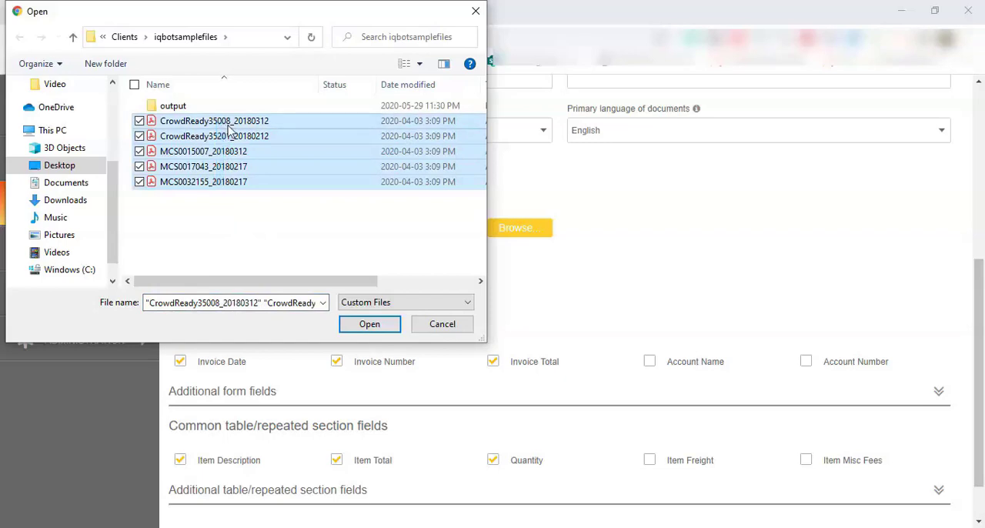
pyautogui.click(367, 324)
pyautogui.scroll(-1, 712, 333)
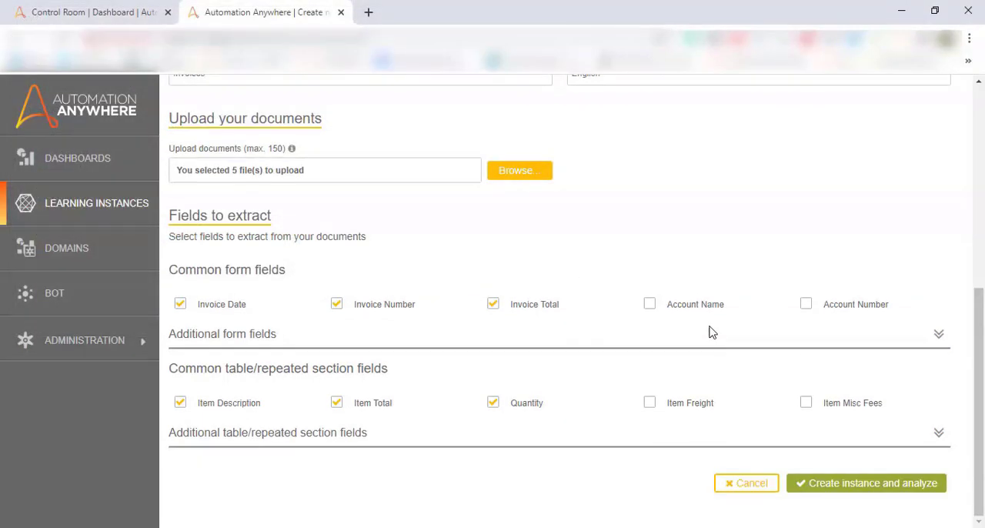
# Review the additional form and table fields, then create the instance and analyze.
pyautogui.click(939, 334)
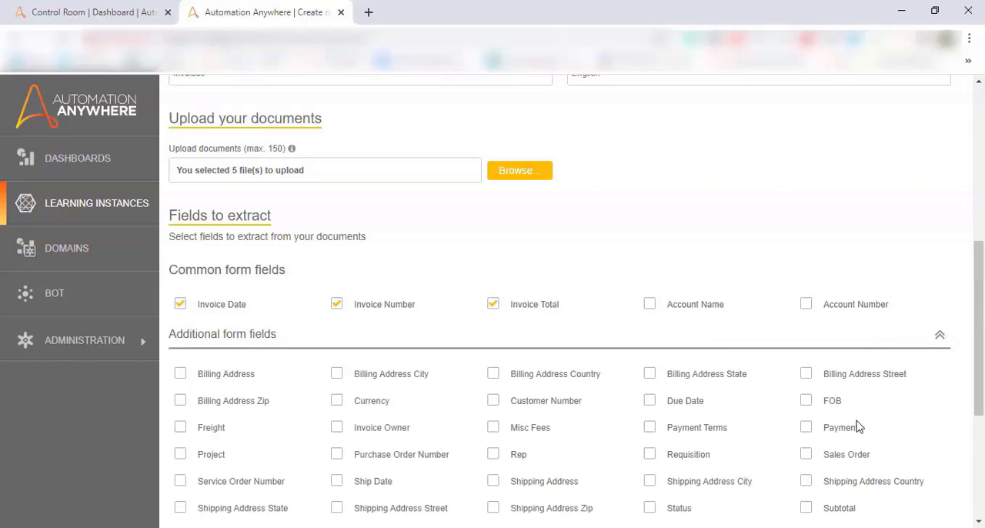
pyautogui.scroll(-1, 859, 427)
pyautogui.scroll(-1, 859, 427)
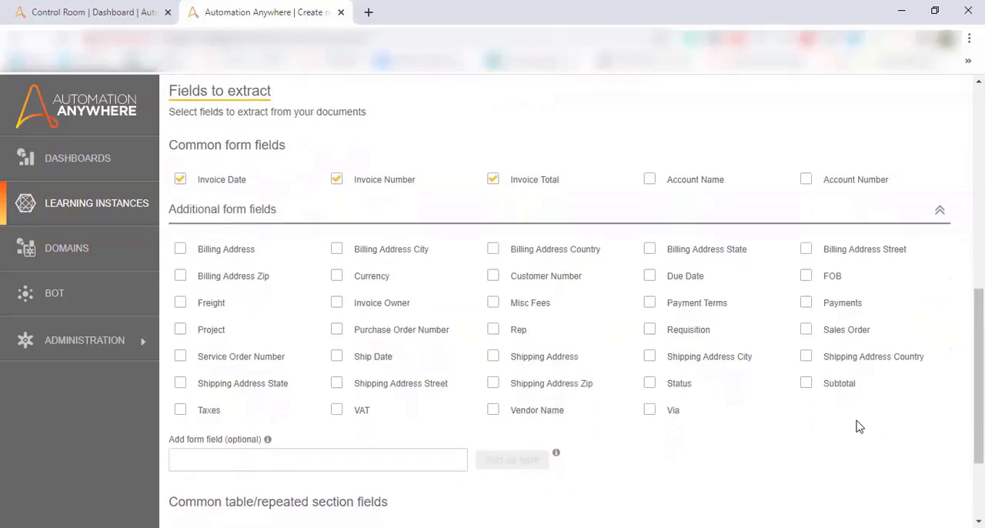
pyautogui.scroll(-3, 858, 427)
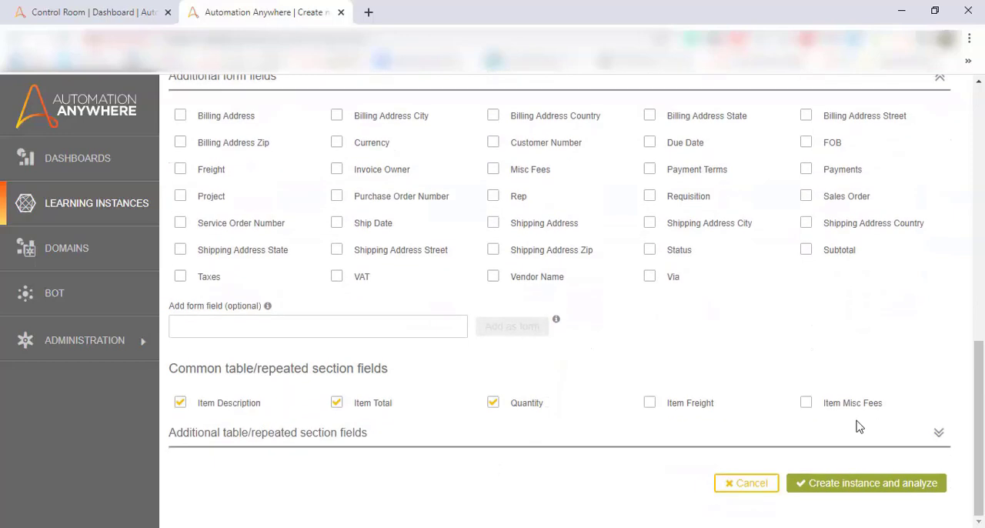
pyautogui.click(937, 433)
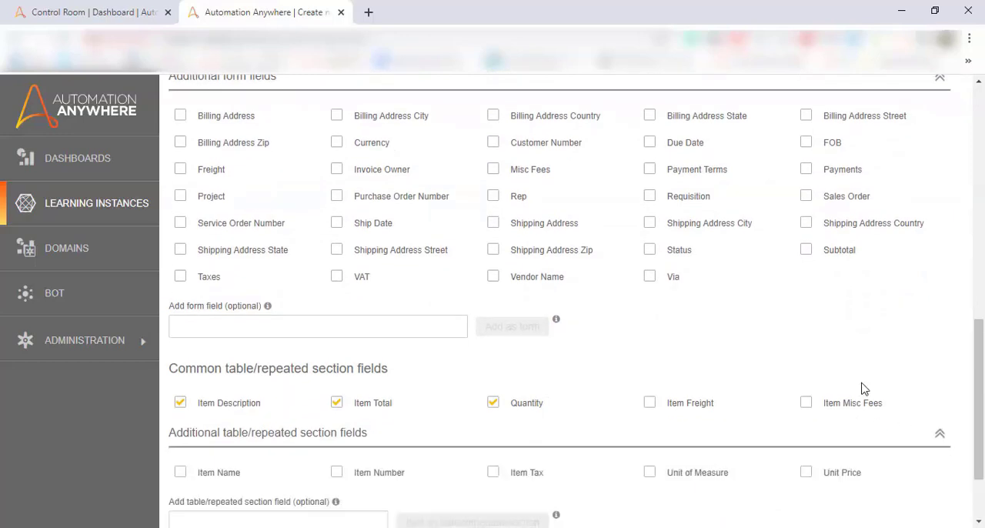
pyautogui.scroll(-2, 862, 391)
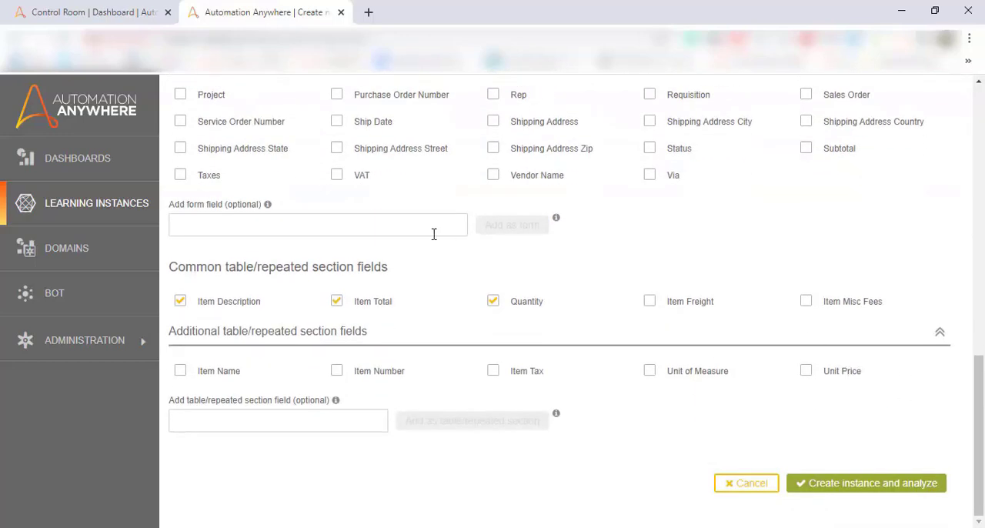
pyautogui.click(840, 484)
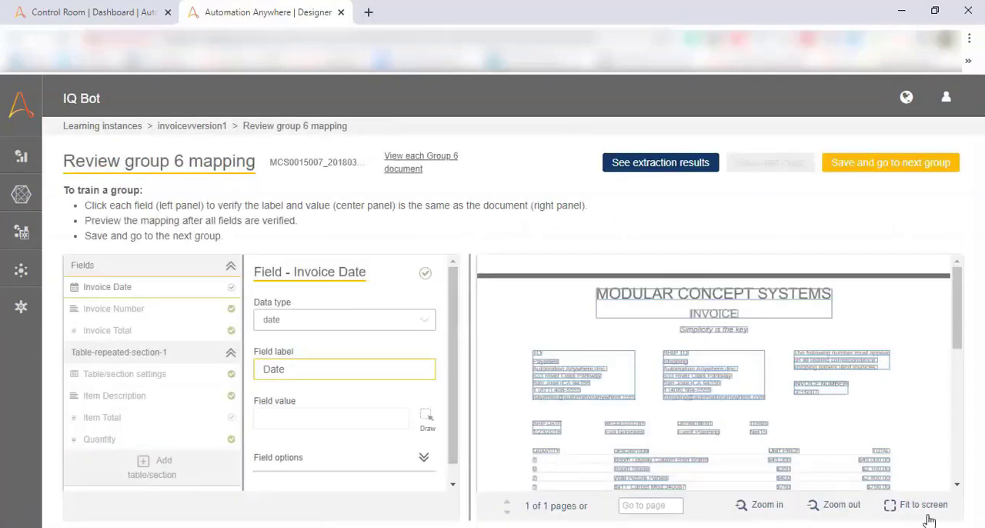
# Map Invoice Date to the SHIP DATE label with value 1/23/2018 in the zoomed preview.
pyautogui.click(762, 506)
pyautogui.scroll(-1, 596, 377)
pyautogui.scroll(-1, 596, 377)
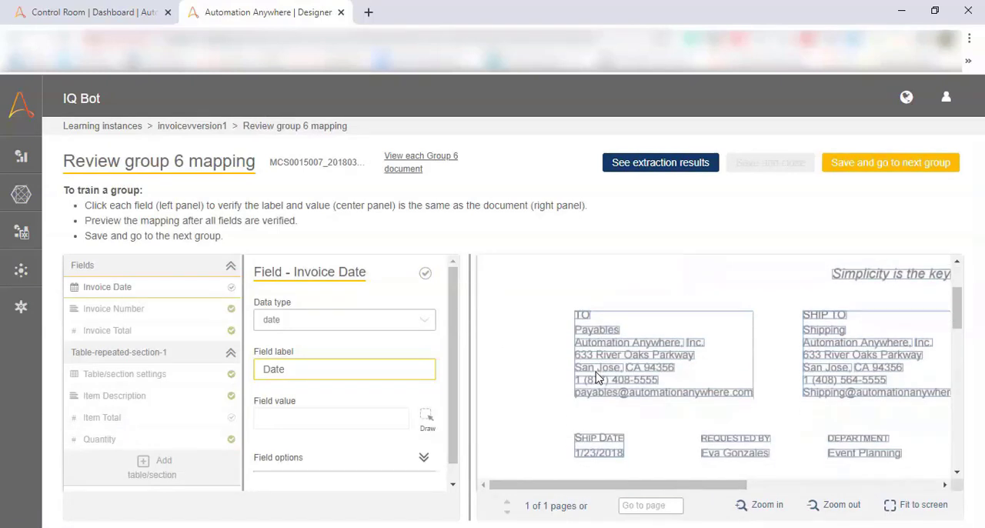
pyautogui.scroll(-1, 597, 378)
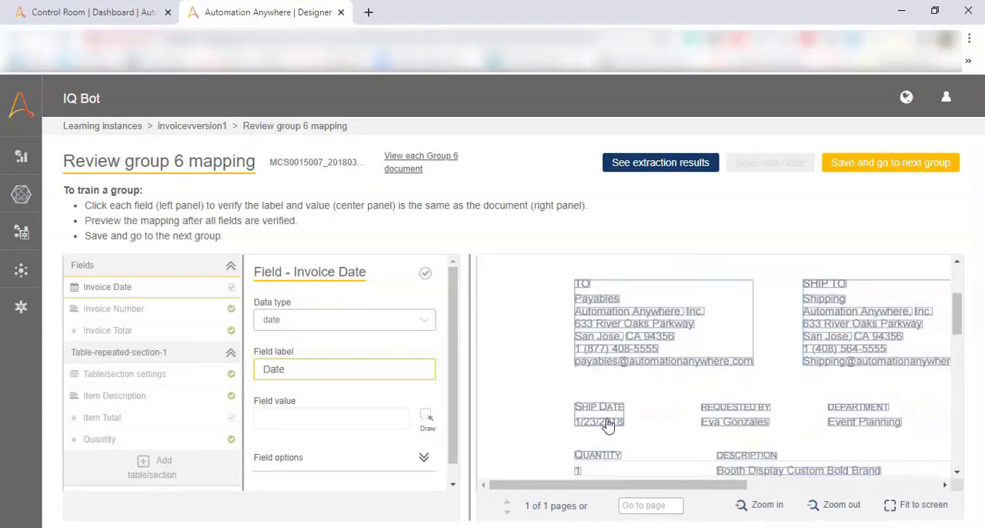
pyautogui.click(616, 412)
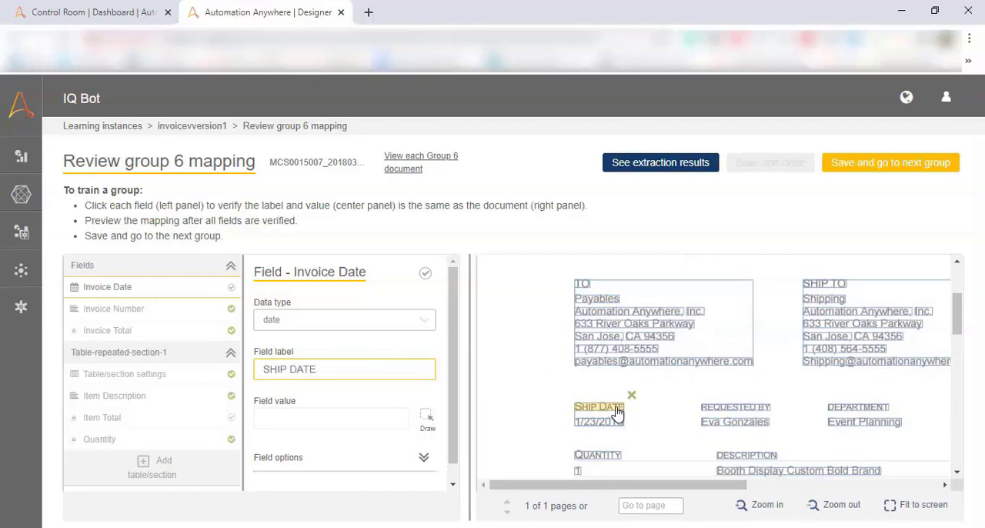
pyautogui.click(616, 415)
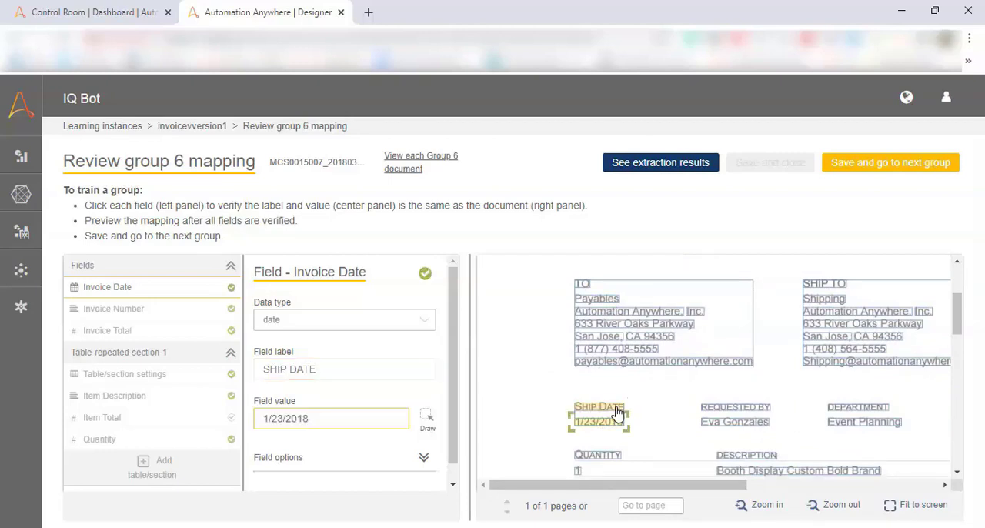
# Review the Invoice Number and Invoice Total field mappings.
pyautogui.click(168, 318)
pyautogui.click(140, 337)
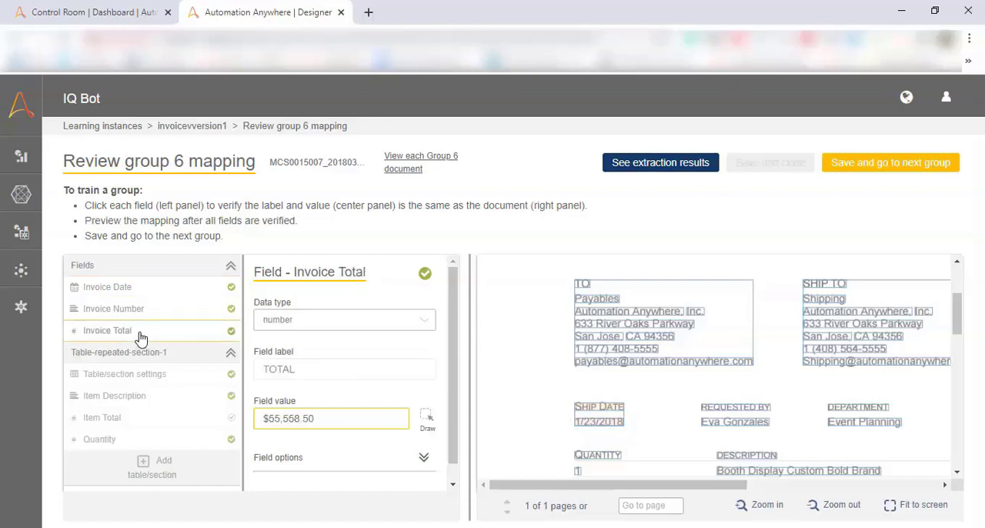
# Map the Item Description column to the invoice's first line-item description.
pyautogui.doubleClick(92, 395)
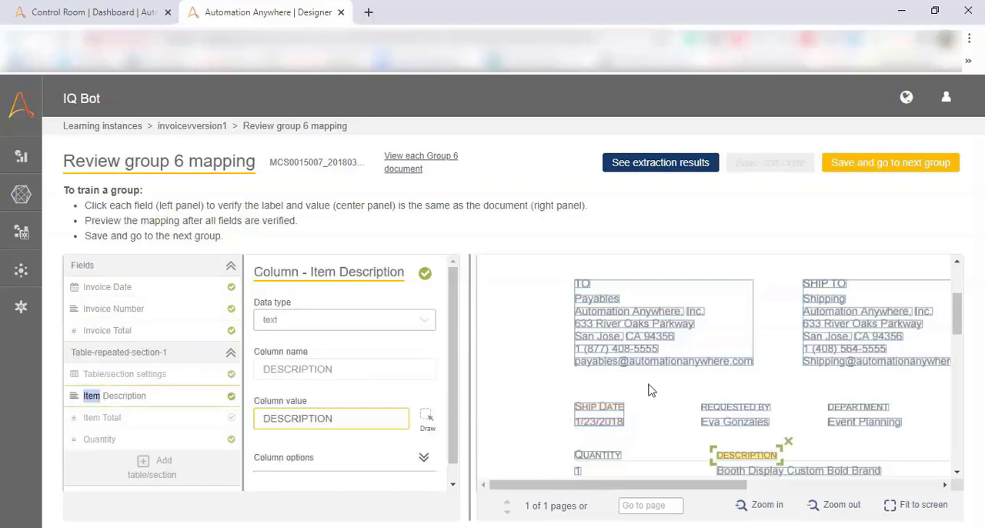
pyautogui.scroll(-2, 677, 400)
pyautogui.scroll(-2, 708, 413)
pyautogui.click(357, 418)
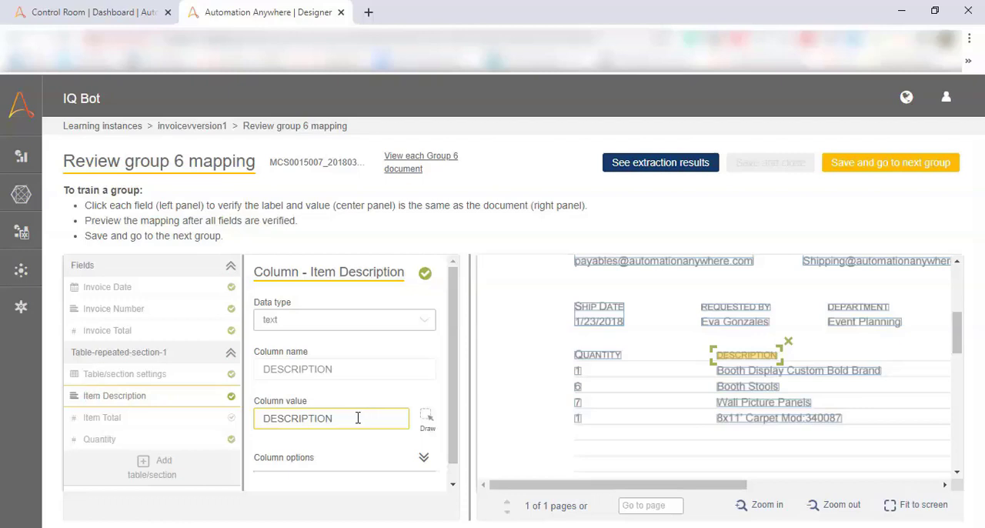
pyautogui.click(815, 372)
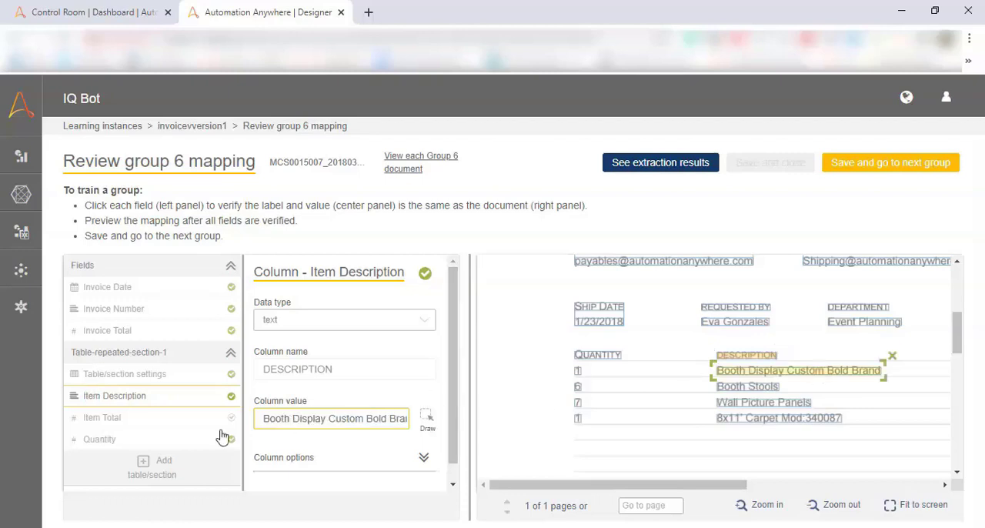
# Map Item Total to the TOTAL header with value $45,000.00.
pyautogui.click(177, 420)
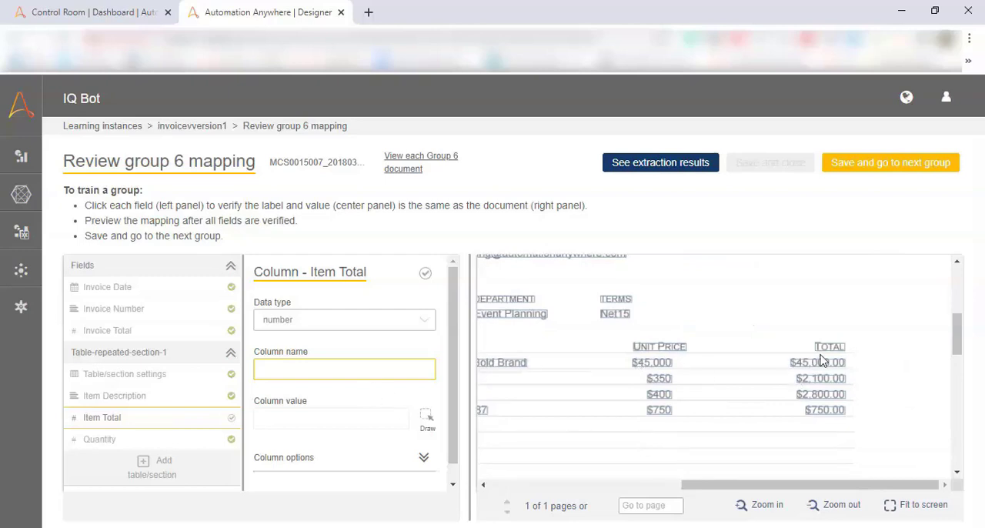
pyautogui.click(828, 348)
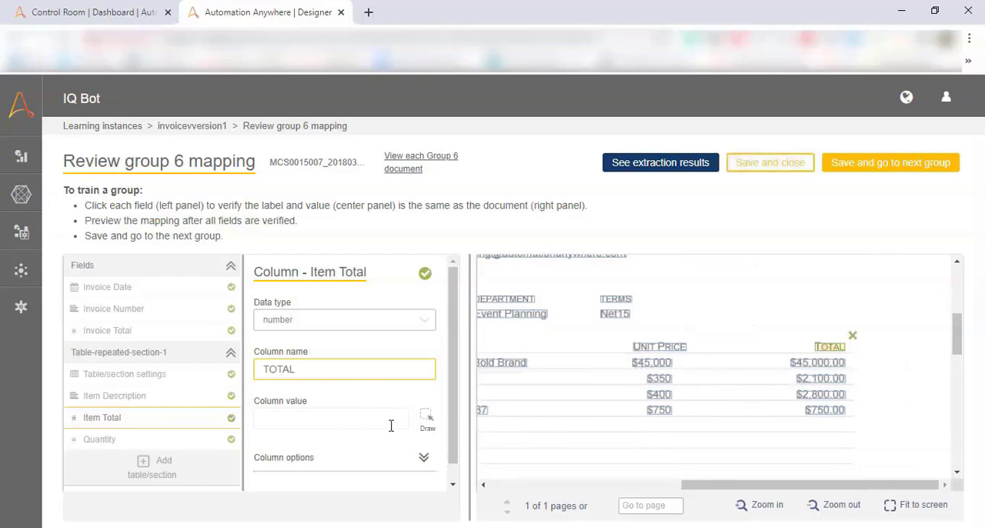
pyautogui.click(390, 425)
pyautogui.click(844, 367)
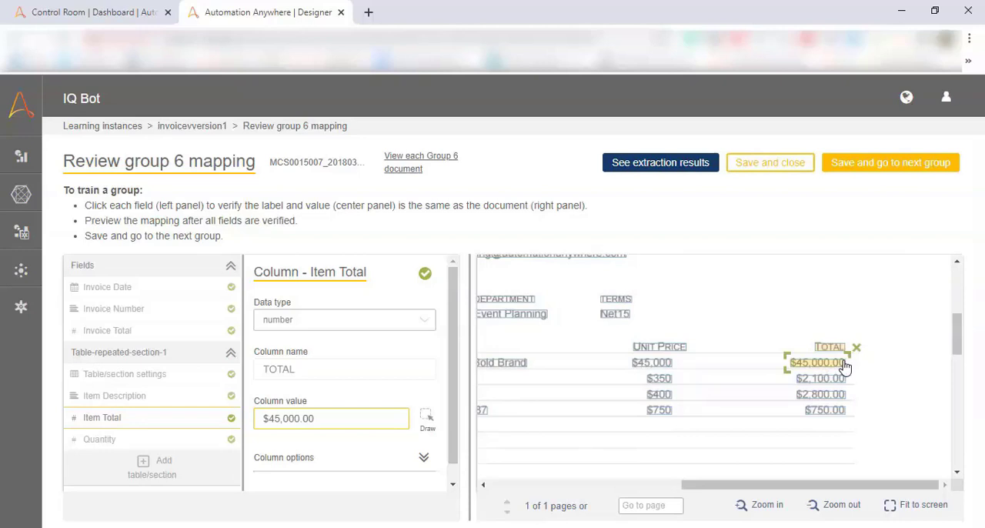
# Map the Quantity column to the first row's value 1.
pyautogui.click(180, 448)
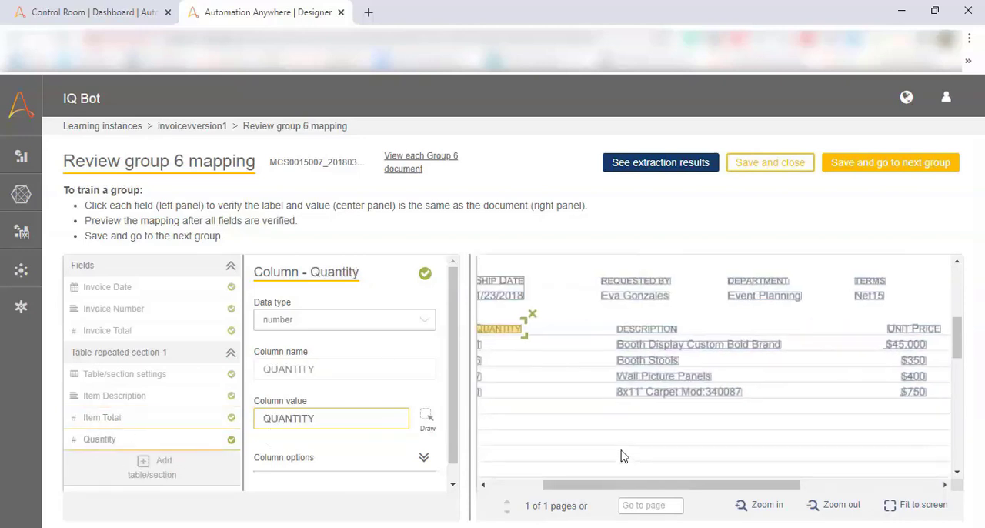
pyautogui.click(578, 350)
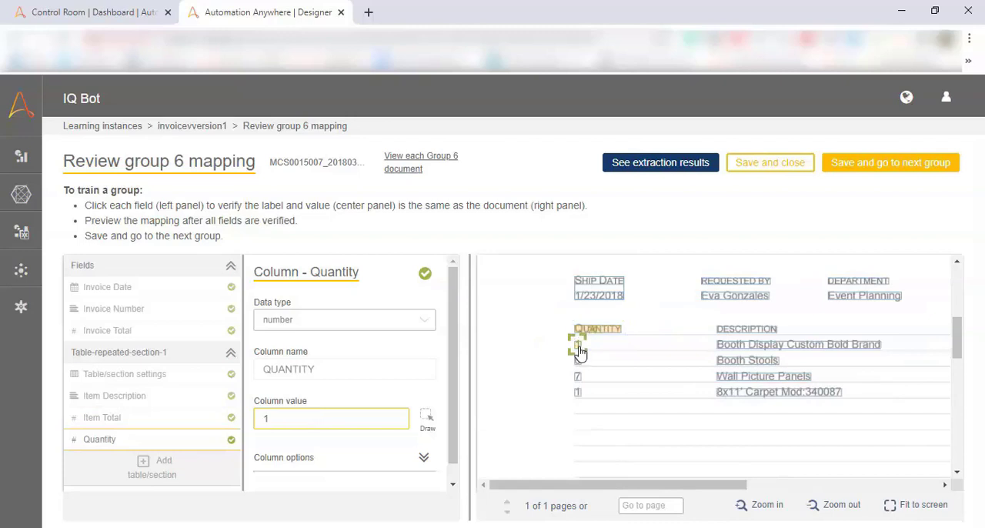
pyautogui.click(702, 172)
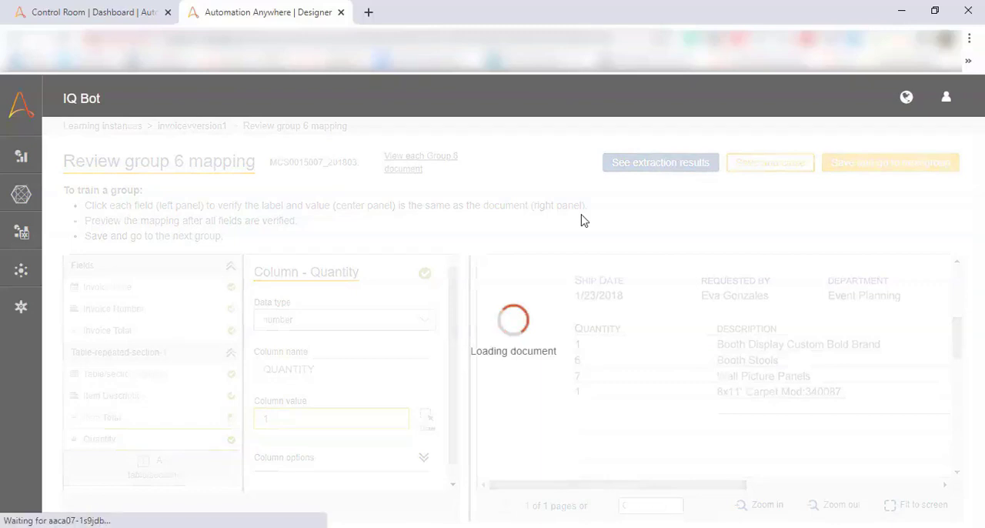
pyautogui.scroll(-1, 352, 317)
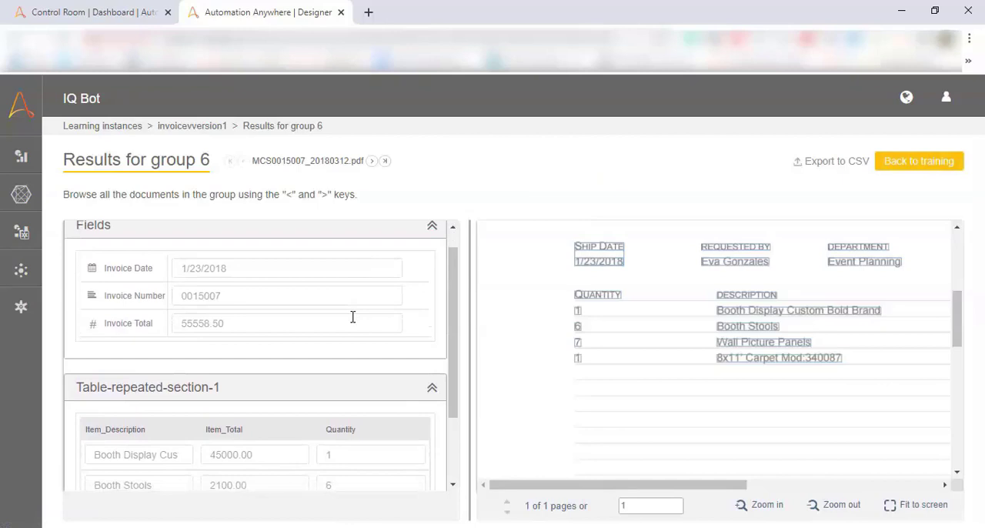
pyautogui.scroll(-1, 352, 317)
pyautogui.scroll(-1, 353, 317)
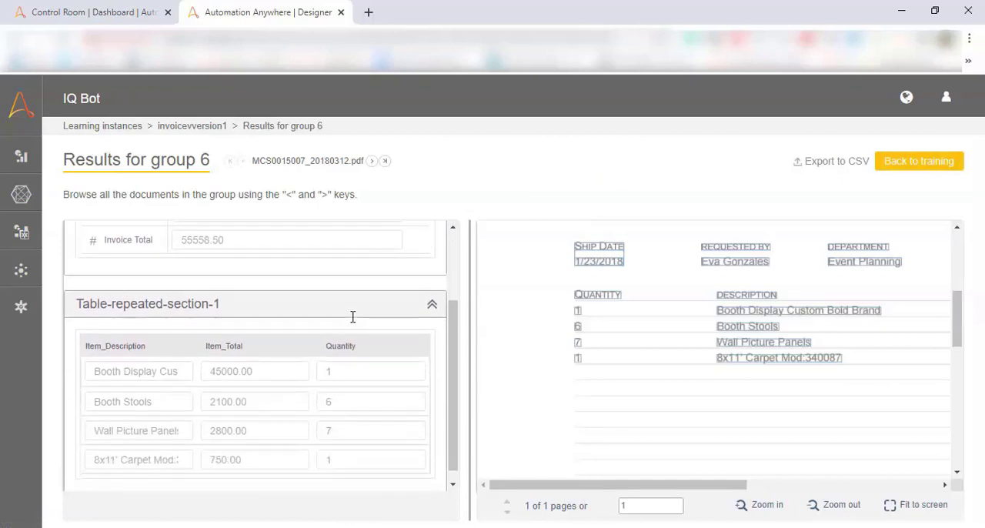
pyautogui.click(372, 162)
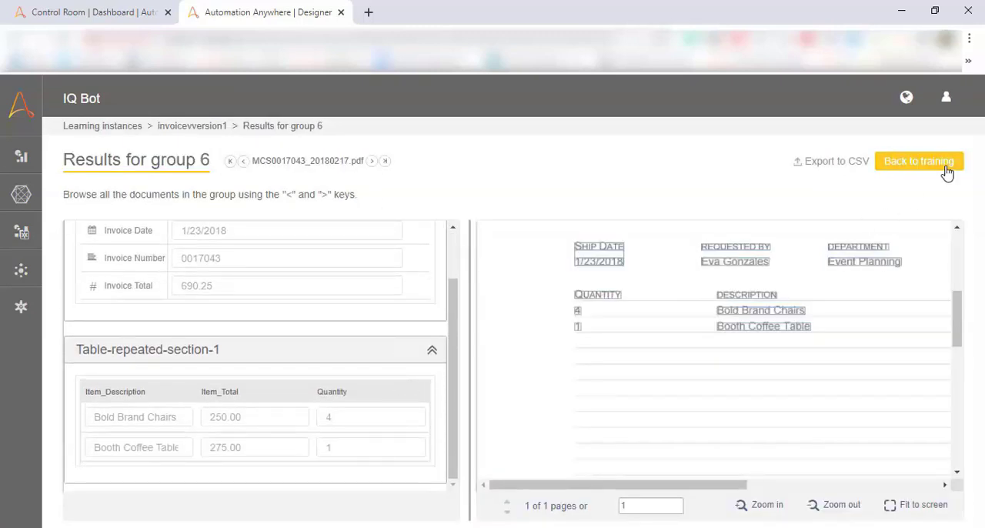
pyautogui.click(946, 166)
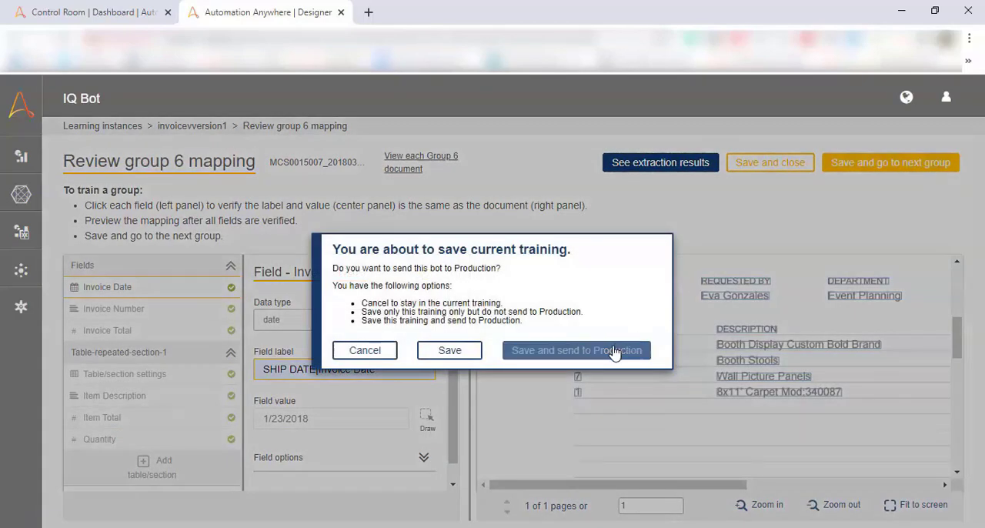
# Save group 6, move to group 5 and check its Invoice Number and Invoice Total mappings.
pyautogui.click(615, 352)
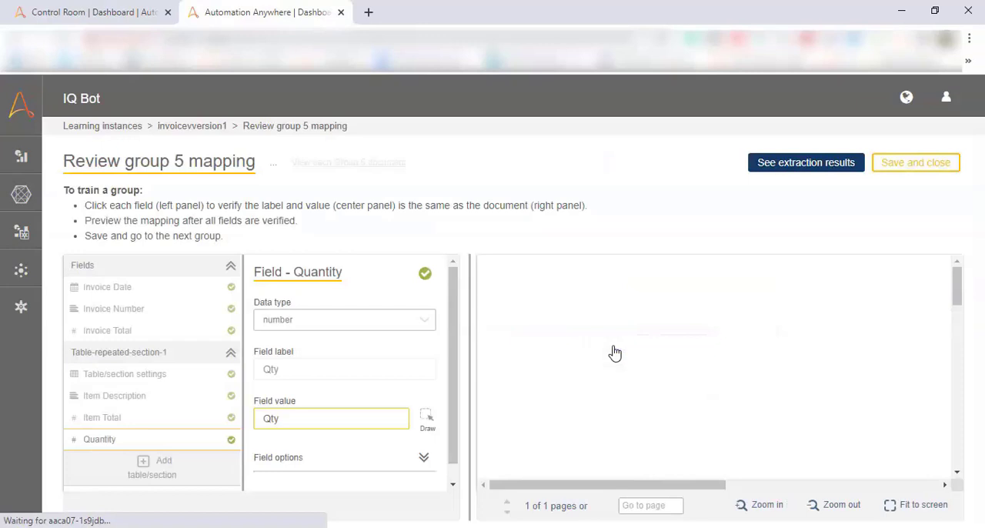
pyautogui.scroll(-1, 615, 352)
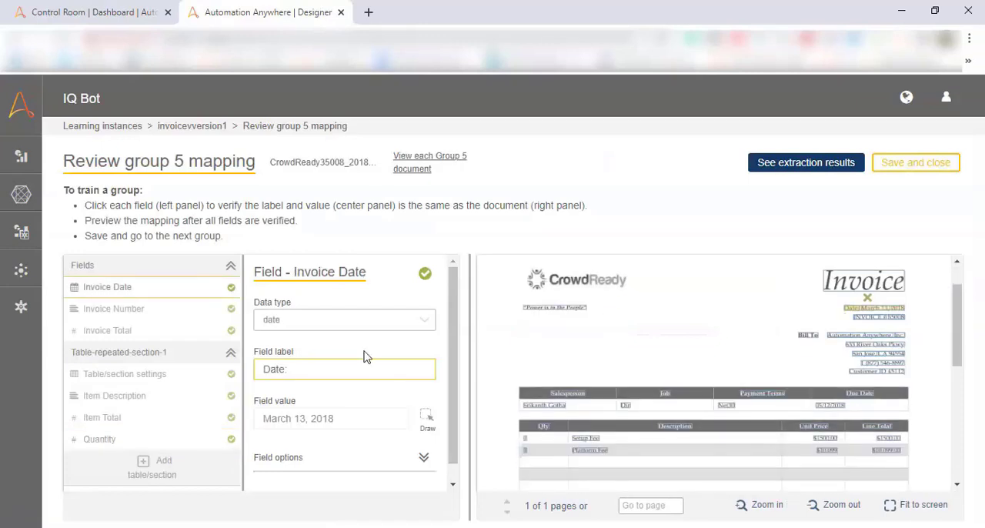
pyautogui.click(158, 310)
pyautogui.click(154, 331)
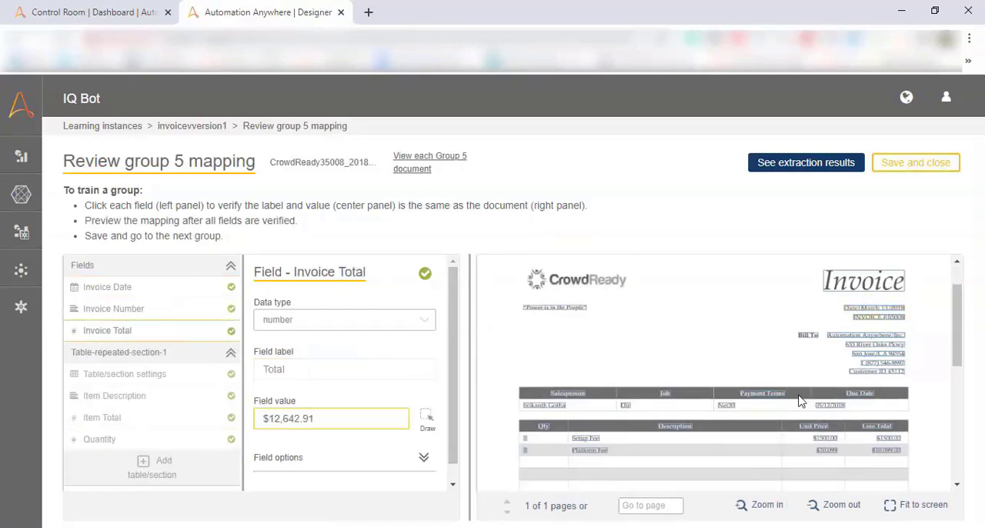
# Map group 5's Item Description to Setup Fee, Item Total to $1500.00 and Quantity to 1.
pyautogui.click(125, 398)
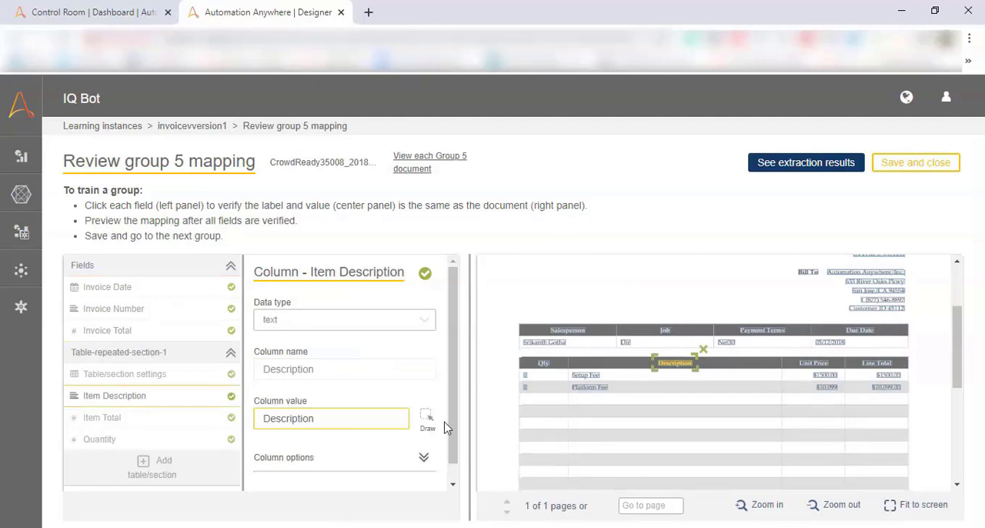
pyautogui.click(581, 376)
pyautogui.click(146, 418)
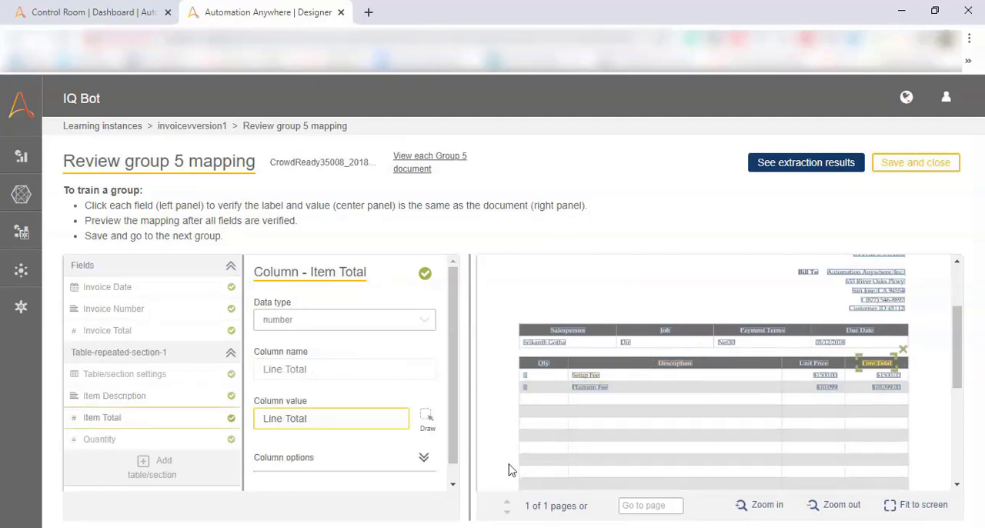
pyautogui.click(889, 377)
pyautogui.click(198, 448)
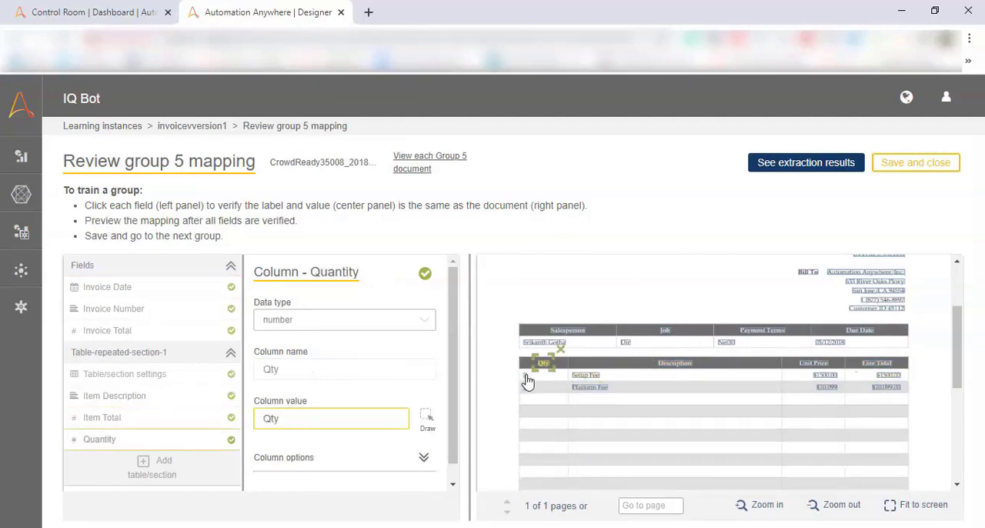
pyautogui.click(528, 381)
# Preview group 5's extraction results and return to training.
pyautogui.click(803, 168)
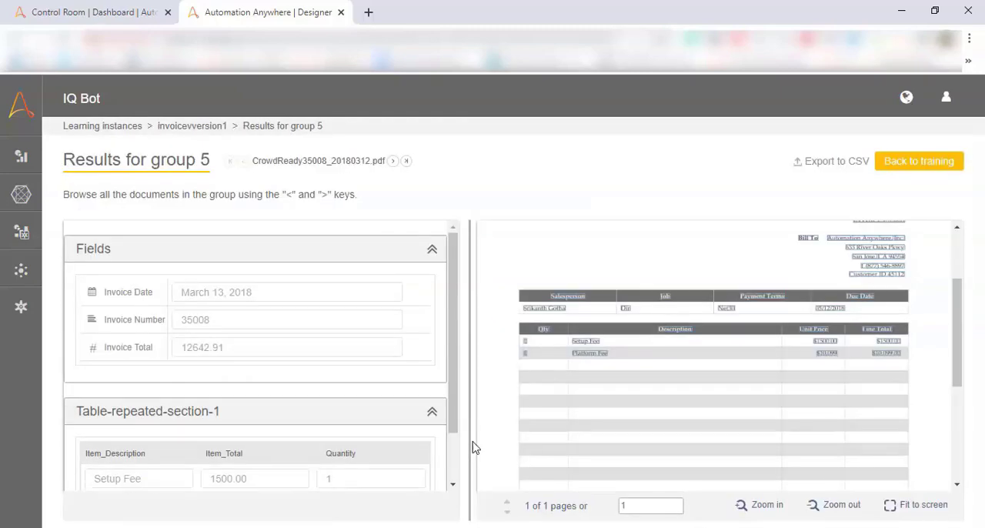
pyautogui.scroll(-1, 312, 323)
pyautogui.click(919, 161)
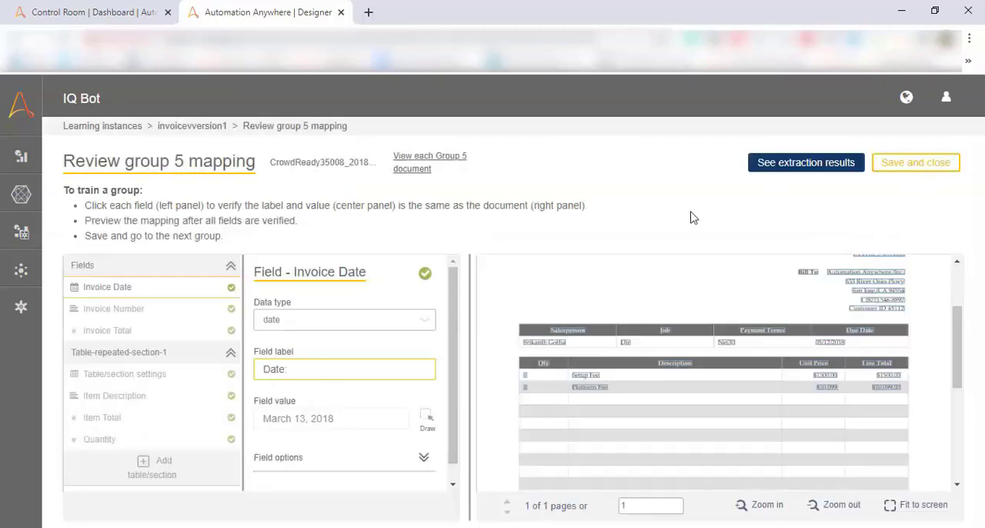
# Save the training and confirm sending invoicevversion1 to production.
pyautogui.click(893, 164)
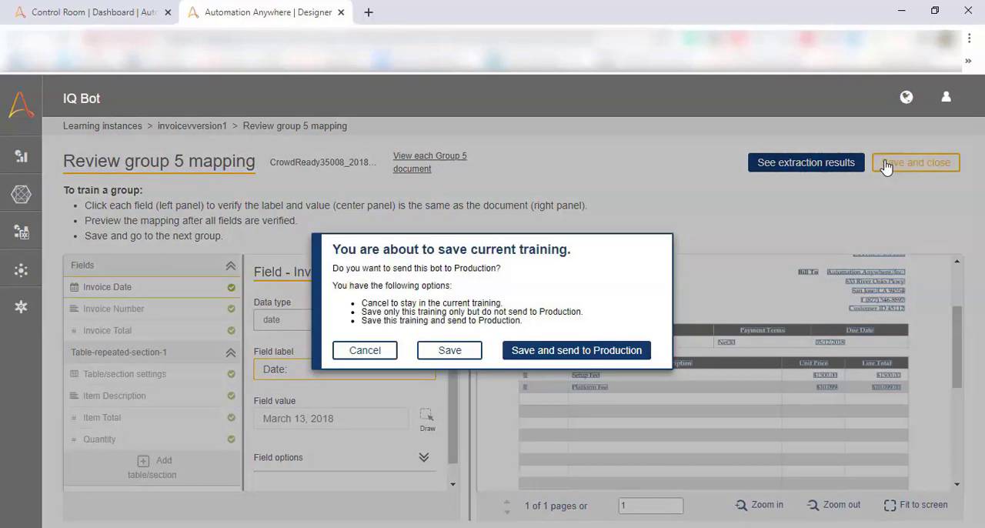
pyautogui.click(554, 350)
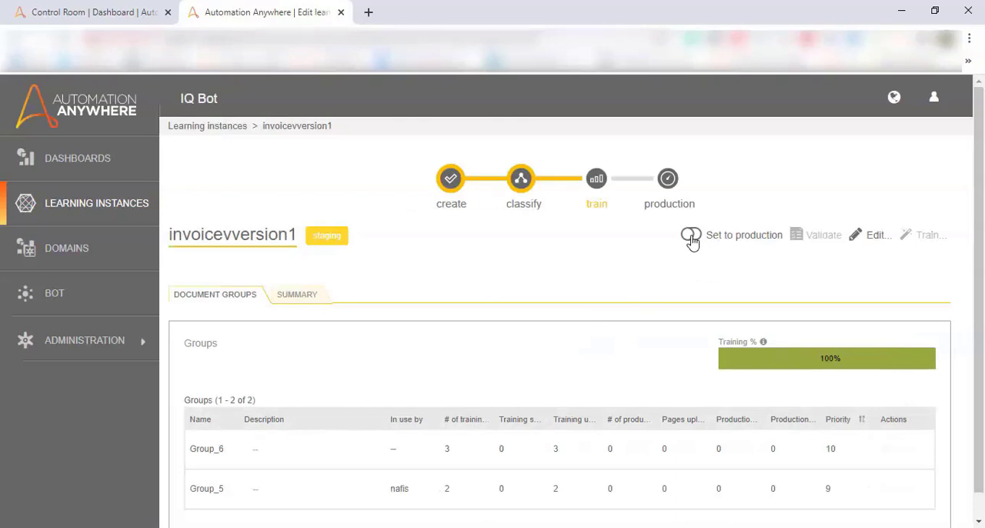
pyautogui.click(690, 235)
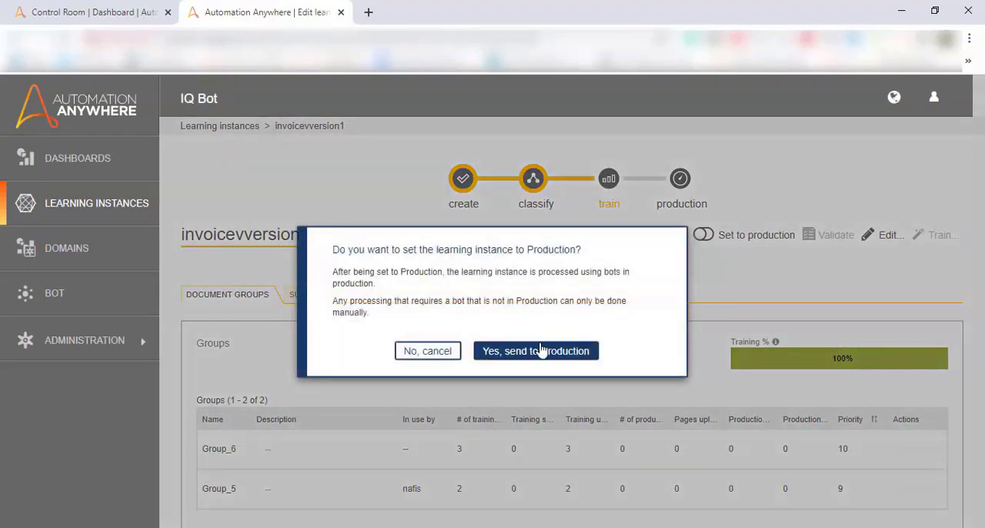
pyautogui.click(539, 354)
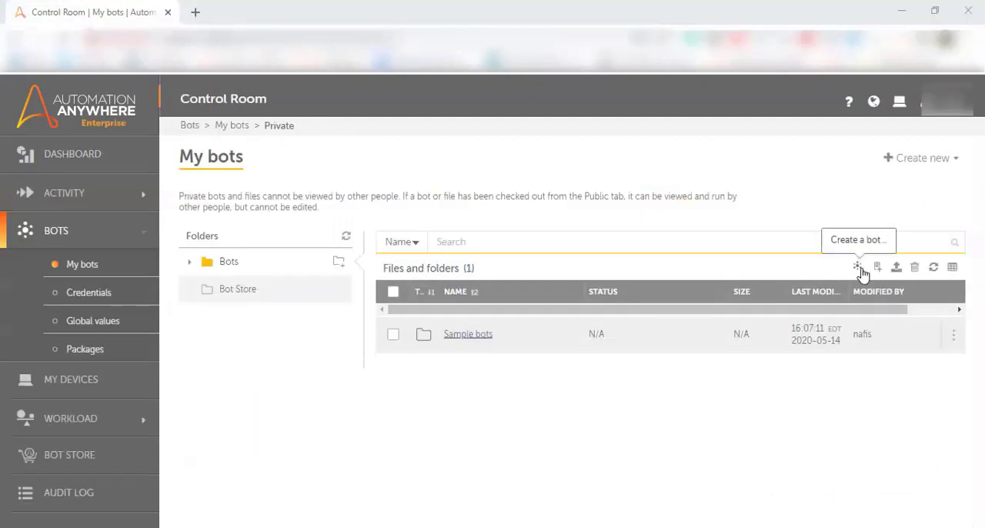
# Create the 'Upload to IQBot' task bot and add a Loop below Start.
pyautogui.click(859, 267)
pyautogui.write('Upload to IQBot')
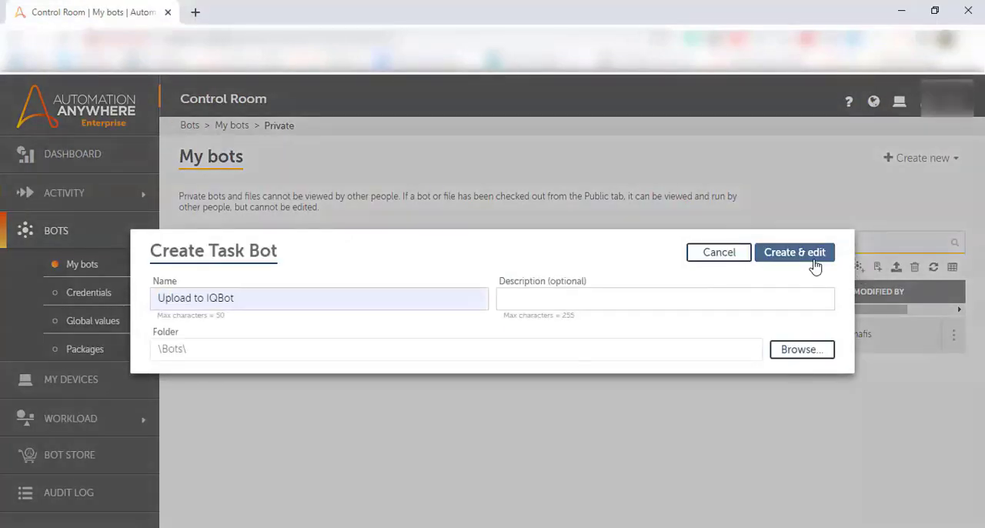
pyautogui.click(797, 257)
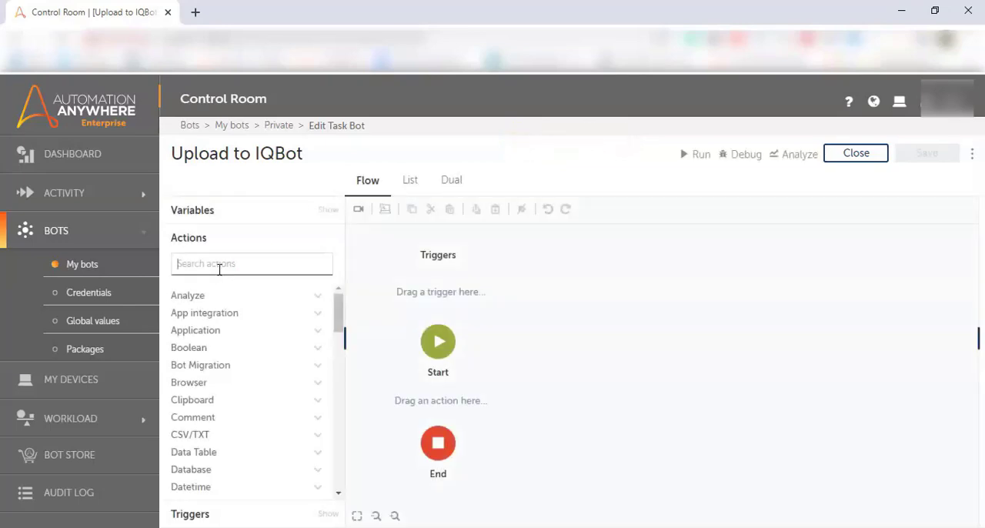
pyautogui.click(220, 264)
pyautogui.write('loop')
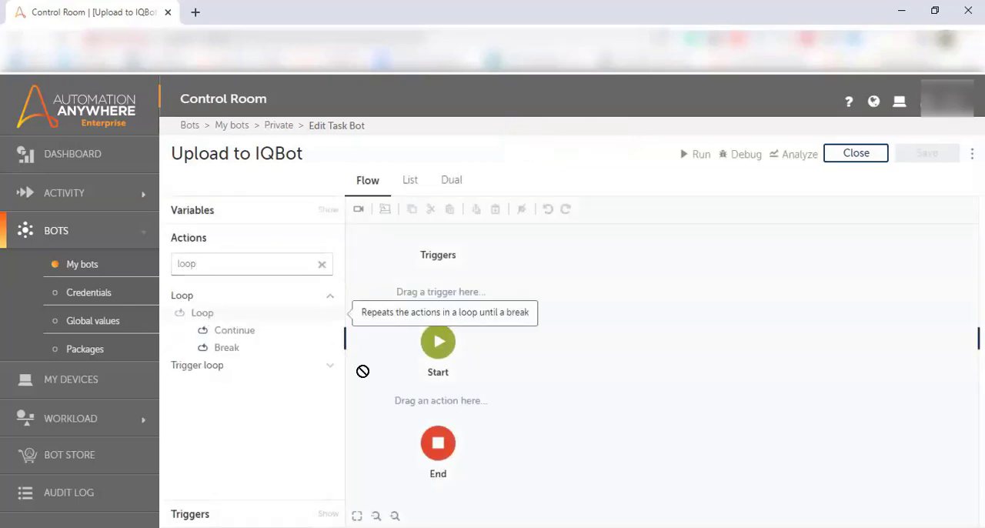
pyautogui.moveTo(201, 312); pyautogui.dragTo(461, 409)
# Loop over each file in the iqbotsamplefiles folder, storing names in new variable vFilePath.
pyautogui.click(807, 330)
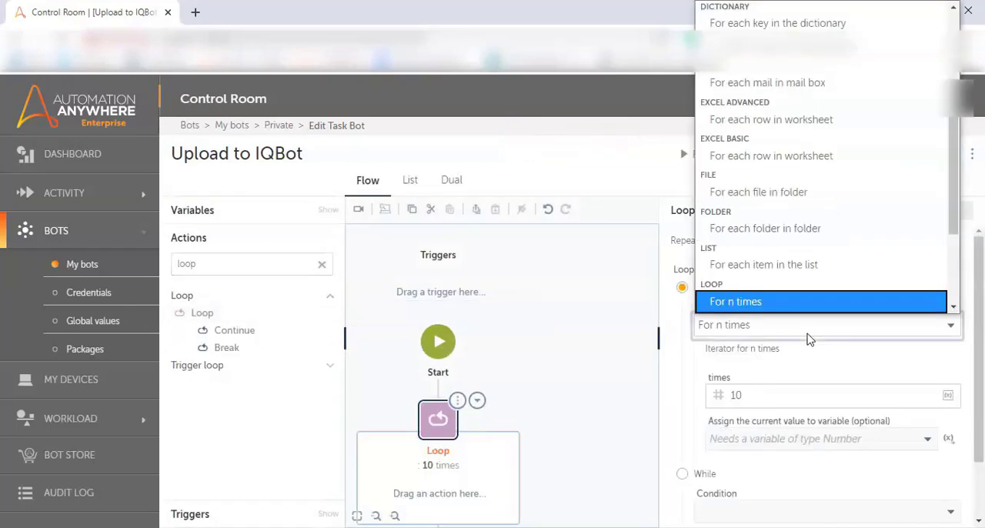
pyautogui.click(815, 191)
pyautogui.click(837, 394)
pyautogui.hotkey('ctrl', 'v')
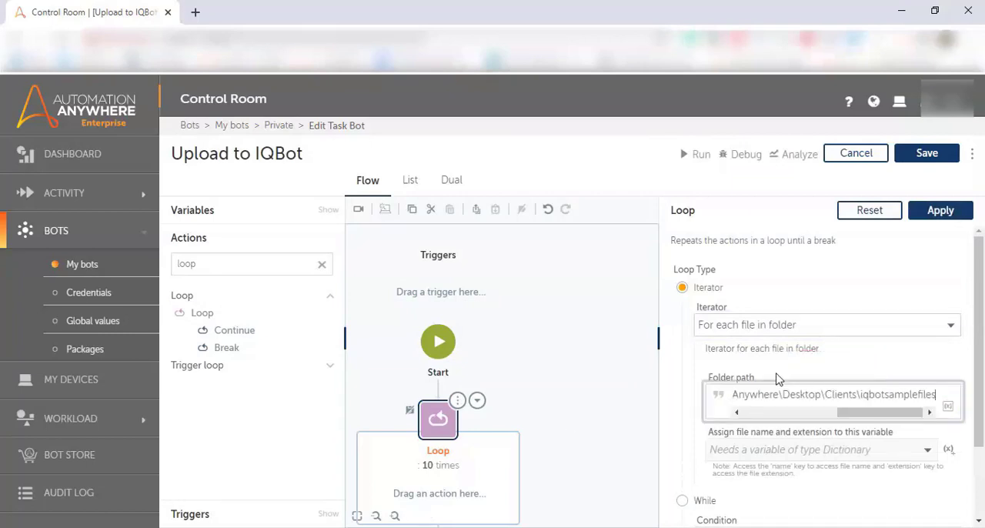
pyautogui.click(948, 449)
pyautogui.write('v')
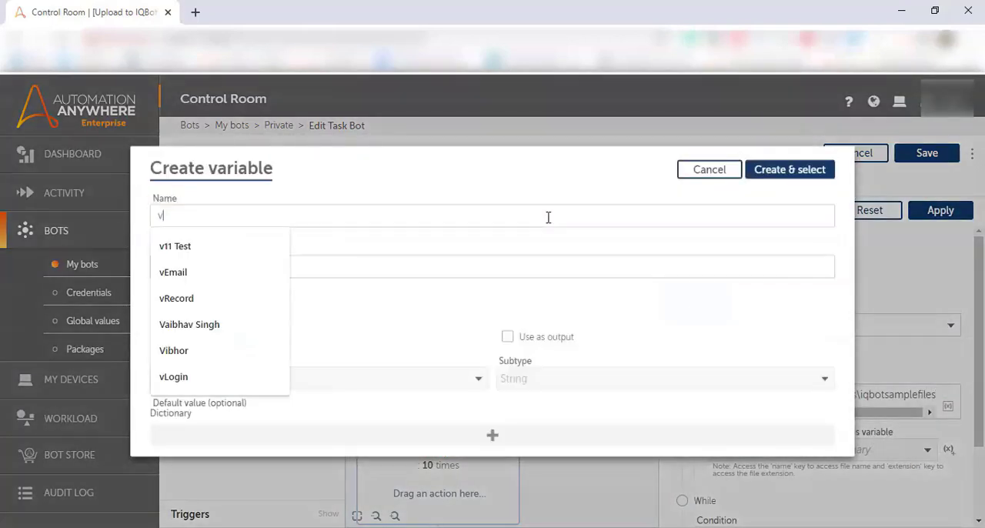
pyautogui.write('FilePath')
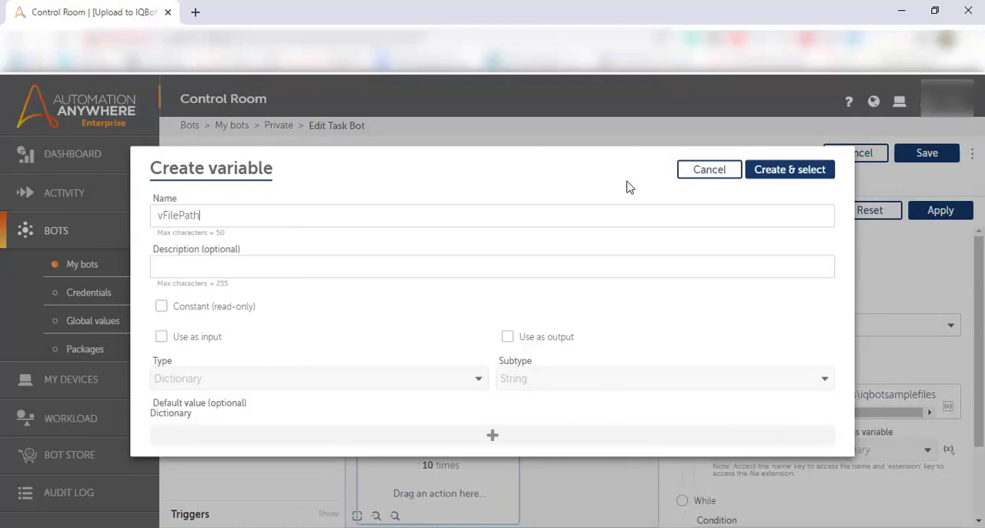
pyautogui.click(814, 176)
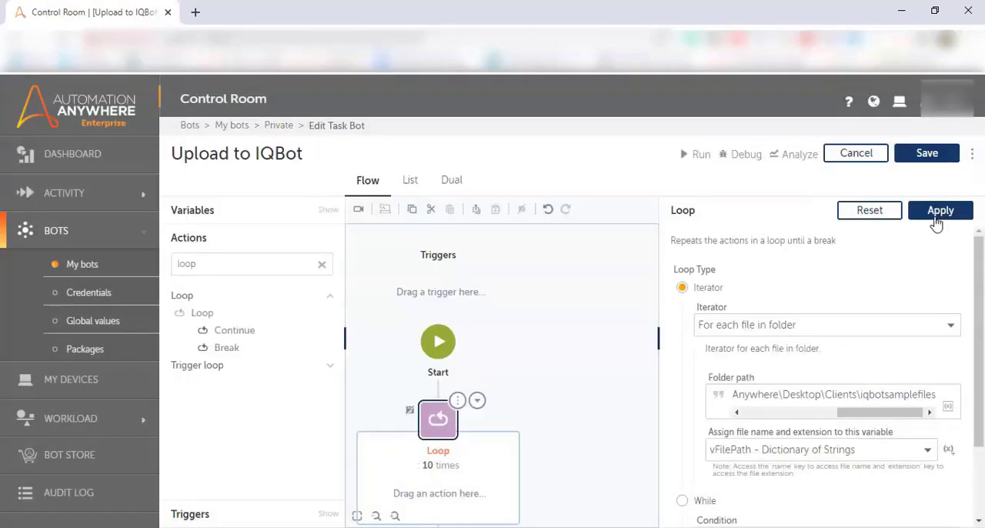
pyautogui.click(941, 213)
pyautogui.scroll(-3, 633, 300)
# Add IQ Bot Upload Document inside the loop for invoicevversion1 with the sample folder path.
pyautogui.doubleClick(225, 264)
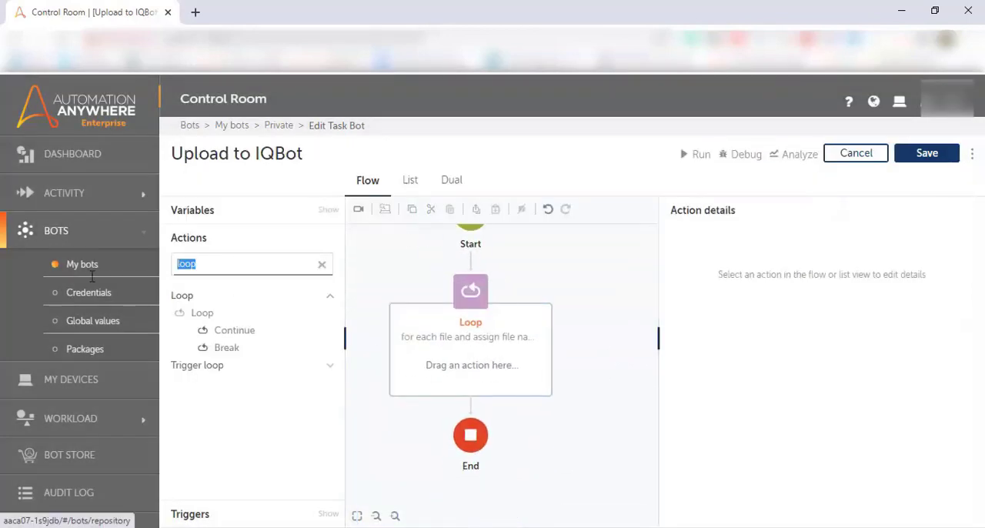
pyautogui.write('upload')
pyautogui.moveTo(224, 312); pyautogui.dragTo(470, 365)
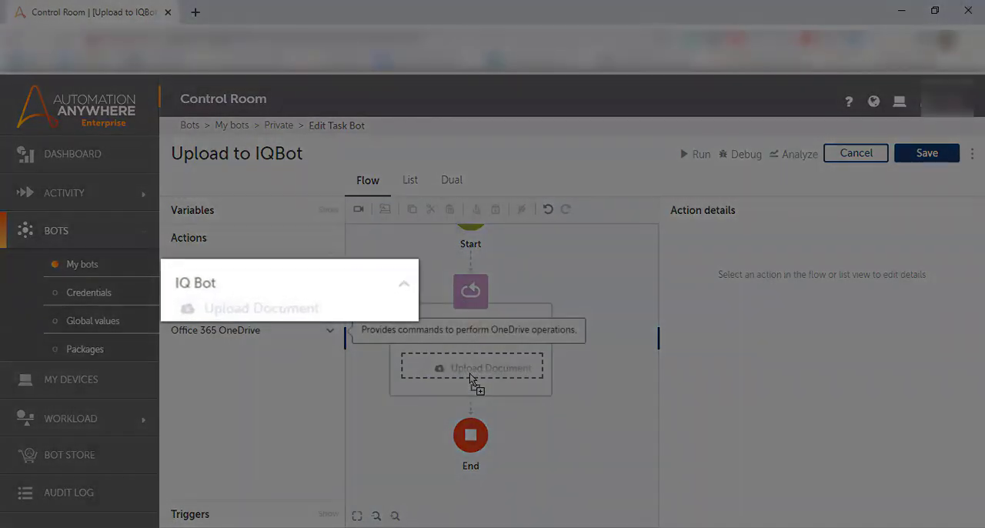
pyautogui.click(769, 299)
pyautogui.click(762, 335)
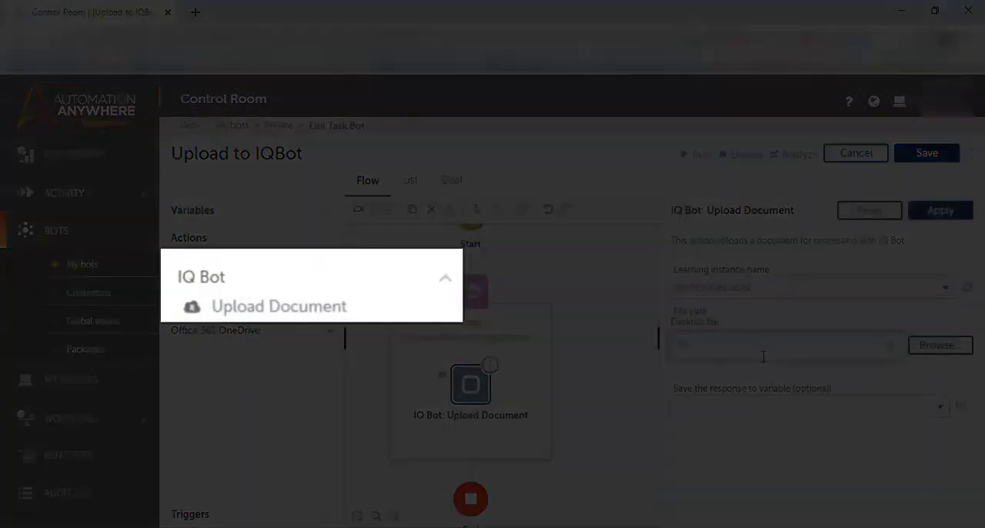
pyautogui.hotkey('ctrl', 'v')
# Complete the file path with $vFilePath{name}$ and '.pdf', apply, and save the bot.
pyautogui.press('F2')
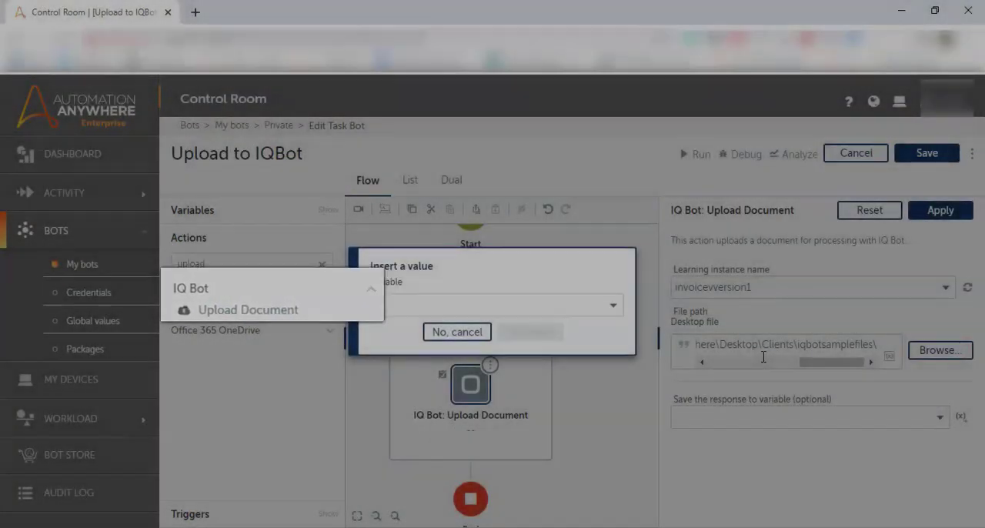
pyautogui.click(567, 303)
pyautogui.click(473, 59)
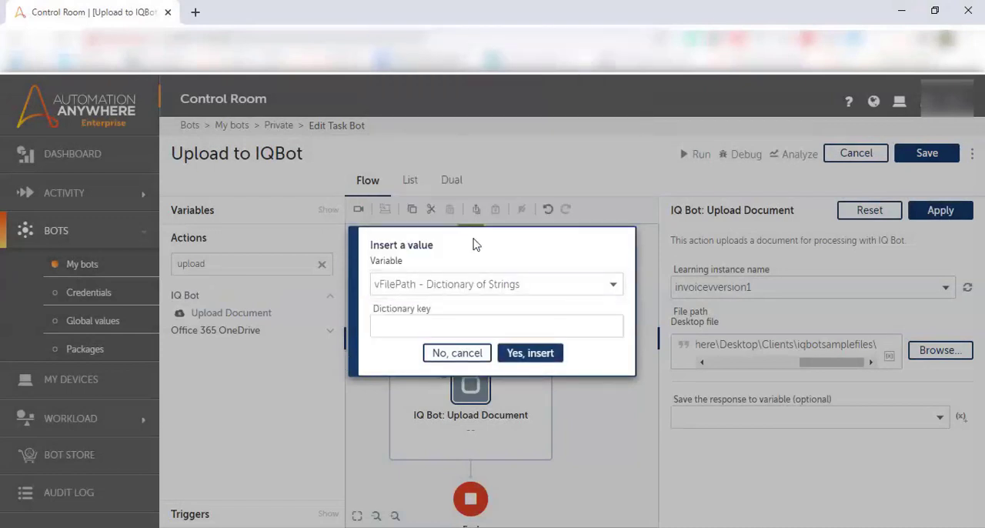
pyautogui.click(464, 321)
pyautogui.click(517, 355)
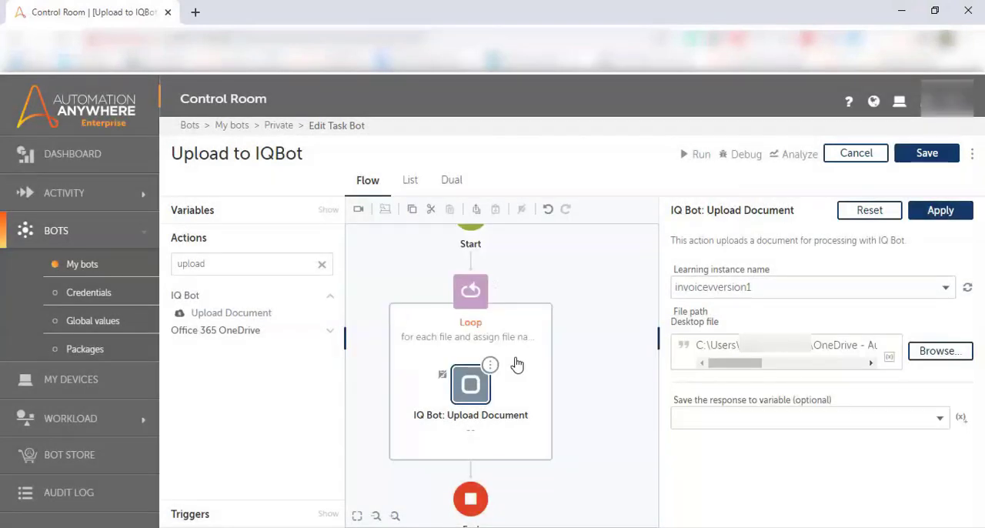
pyautogui.moveTo(719, 362); pyautogui.dragTo(840, 361)
pyautogui.write('.pdf')
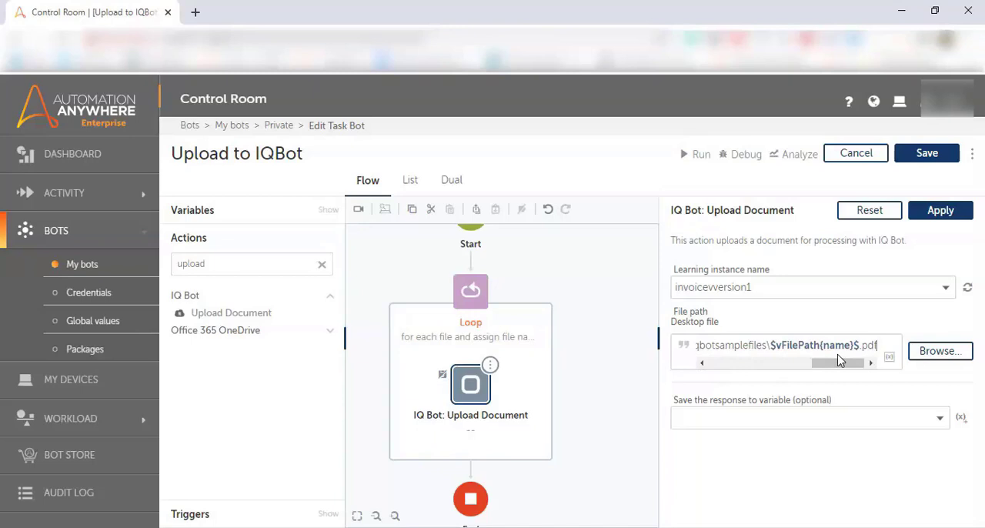
pyautogui.click(960, 217)
pyautogui.click(926, 152)
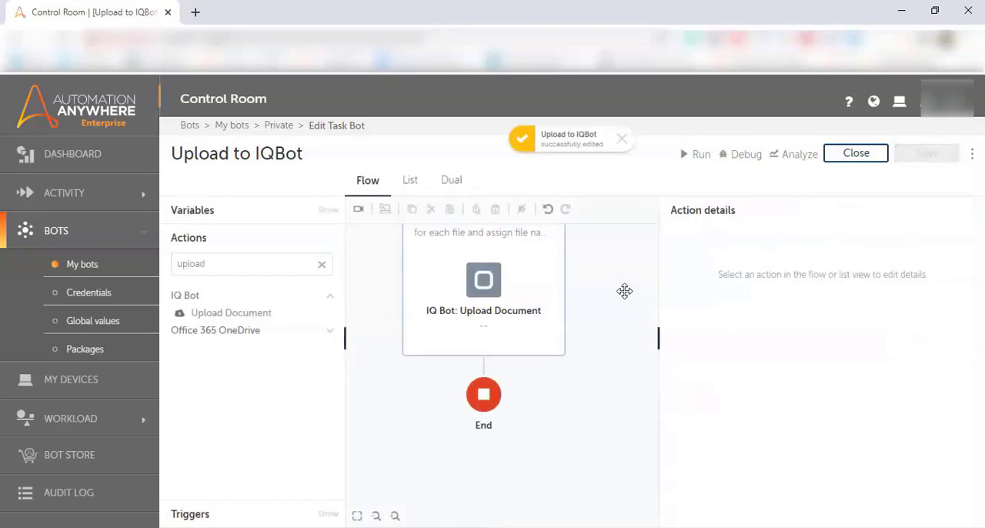
# Add a 2-second Delay after the upload loop.
pyautogui.click(322, 264)
pyautogui.write('delay')
pyautogui.moveTo(203, 312); pyautogui.dragTo(428, 358)
pyautogui.click(762, 334)
pyautogui.write('2')
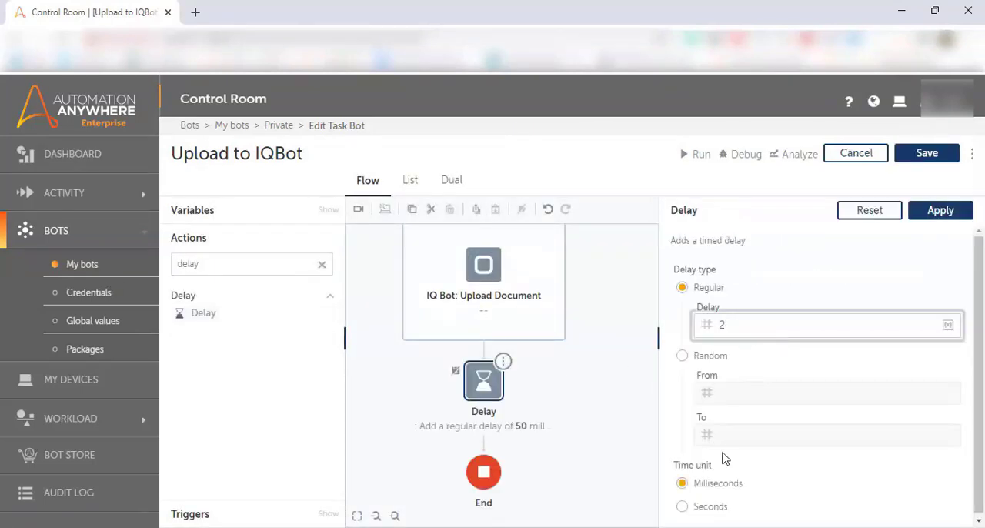
pyautogui.click(682, 507)
pyautogui.click(631, 359)
# Download all invoicevversion1 documents into the iqbotsamplefiles output folder and save the bot.
pyautogui.hotkey('ctrl', 'a')
pyautogui.press('BackSpace')
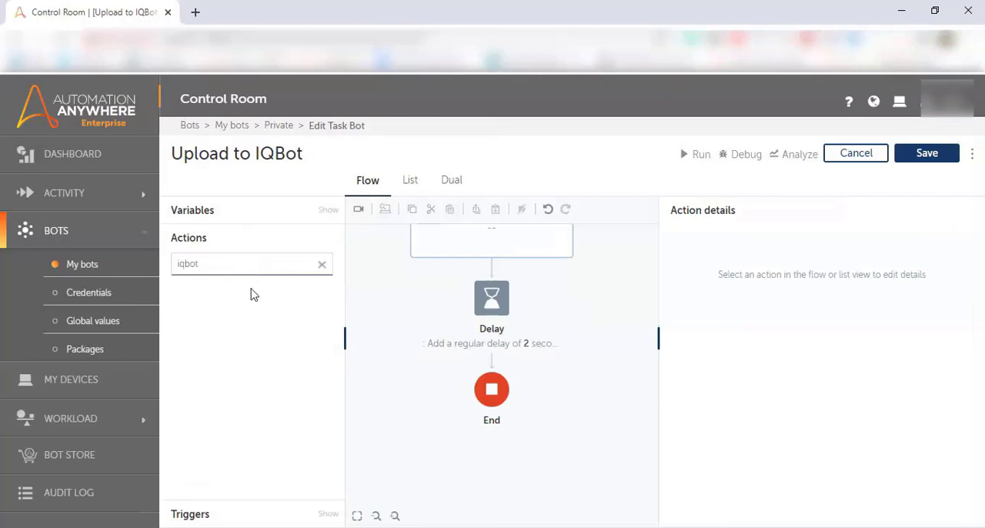
pyautogui.write('iq')
pyautogui.moveTo(246, 313); pyautogui.dragTo(492, 362)
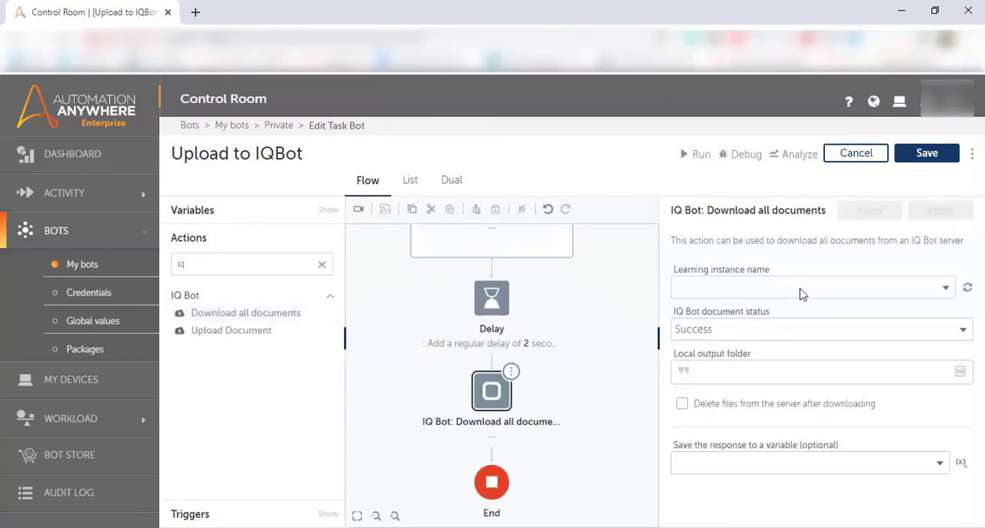
pyautogui.click(737, 287)
pyautogui.click(731, 311)
pyautogui.click(703, 370)
pyautogui.hotkey('ctrl', 'v')
pyautogui.write('\\output')
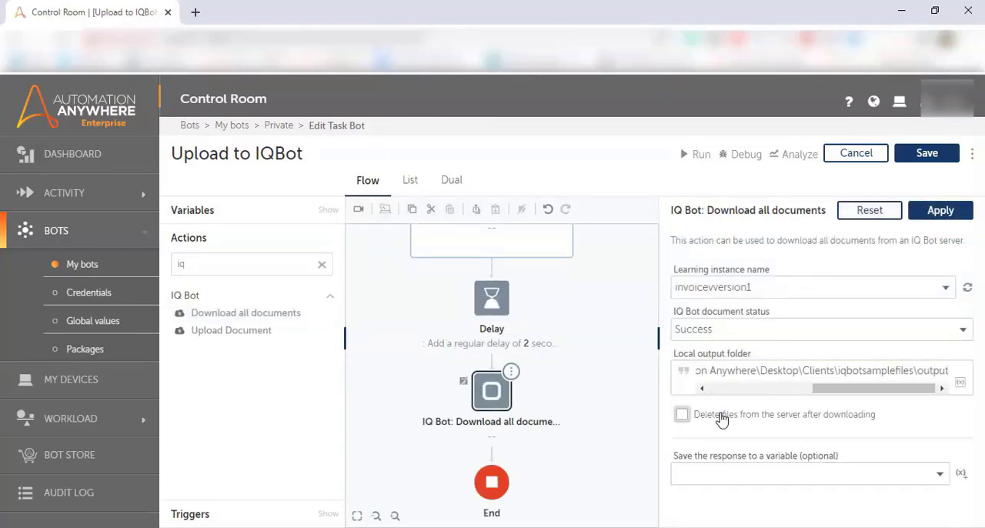
pyautogui.click(940, 210)
pyautogui.click(927, 153)
pyautogui.scroll(1, 604, 381)
# Check the empty output folder, then run the bot on this computer.
pyautogui.click(331, 481)
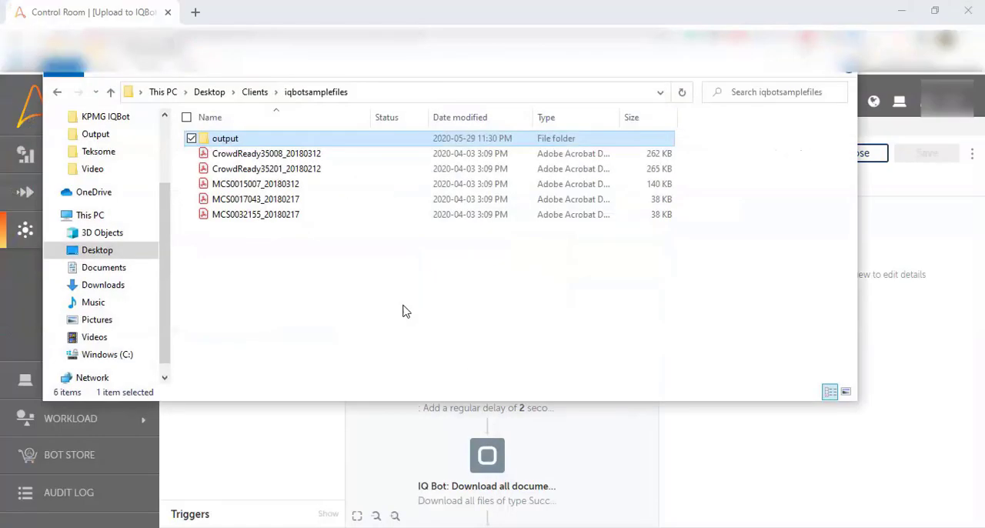
pyautogui.doubleClick(193, 136)
pyautogui.click(700, 157)
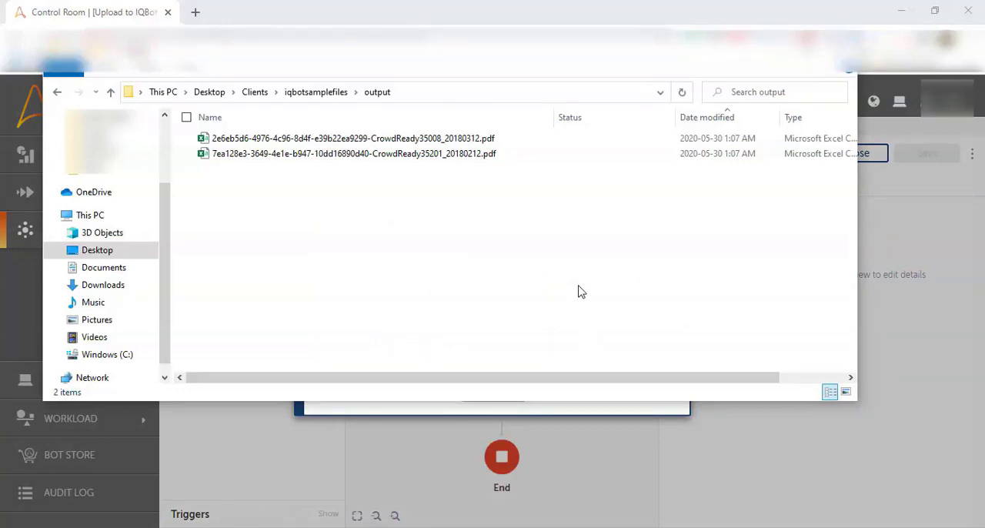
# Open the CrowdReady35201 results CSV from the output folder in Excel.
pyautogui.click(332, 154)
pyautogui.doubleClick(331, 154)
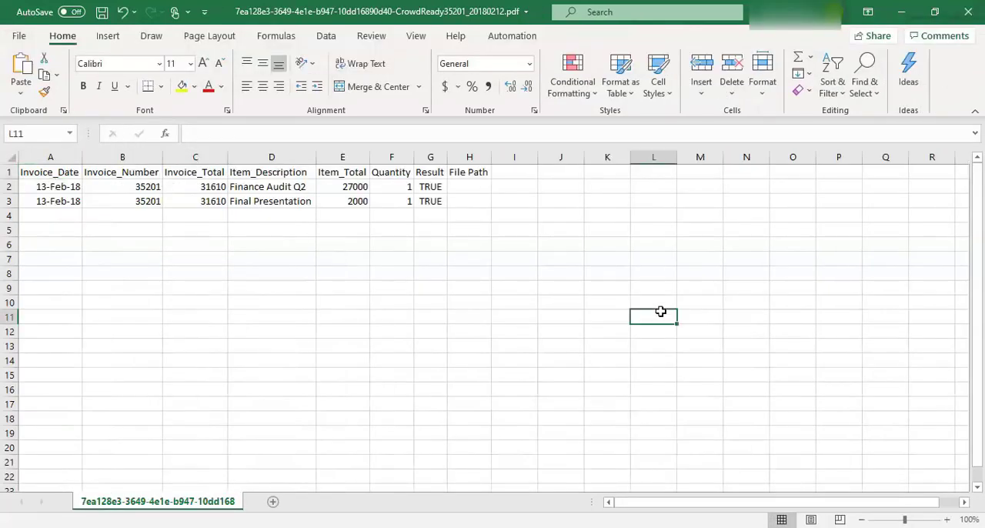
pyautogui.click(745, 247)
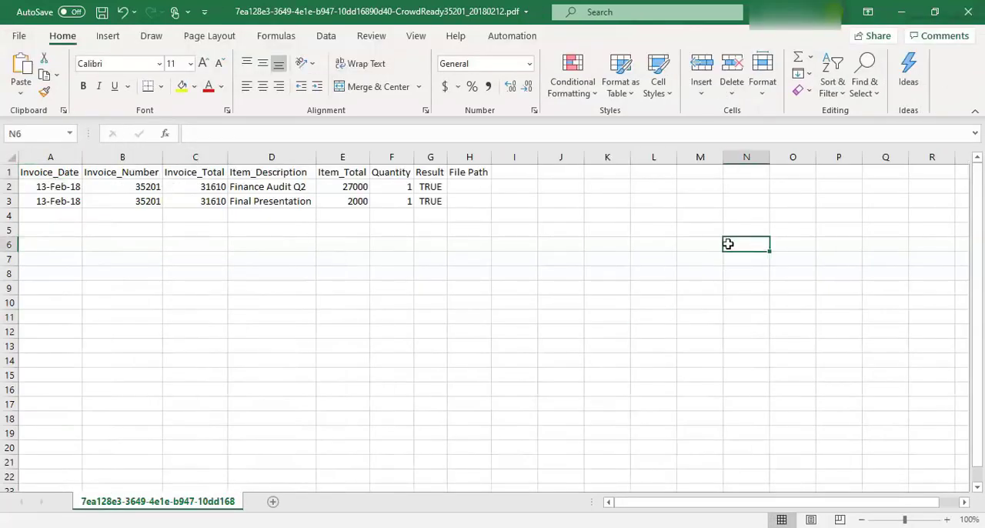